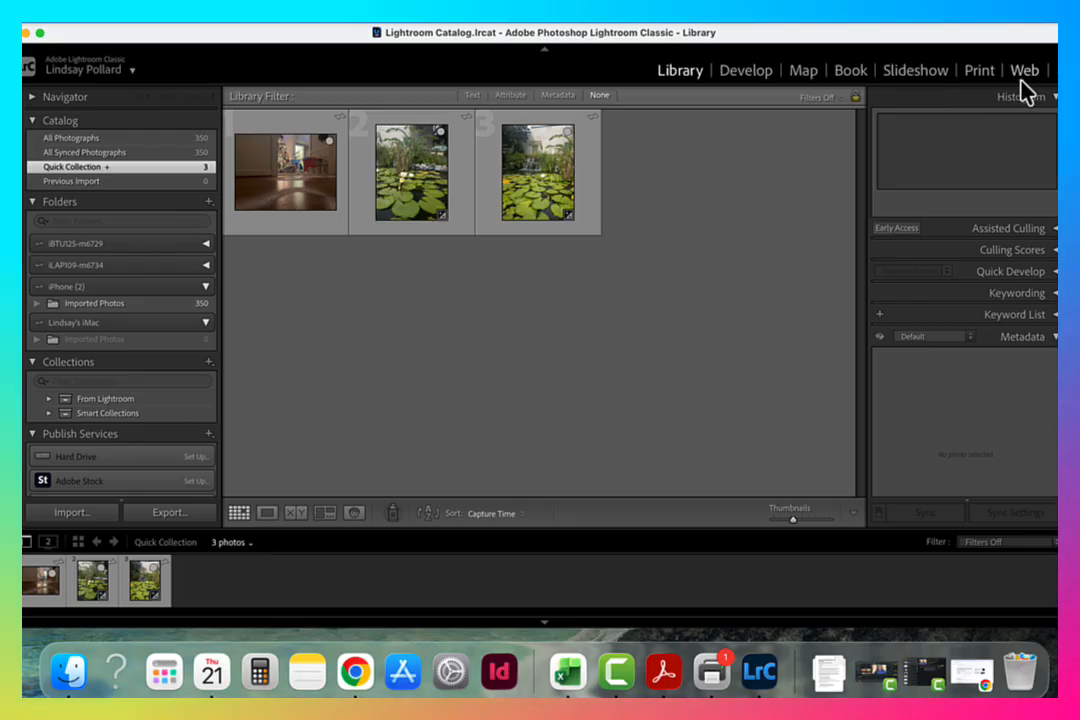
{"action": "left_click", "coordinate": [757, 78]}
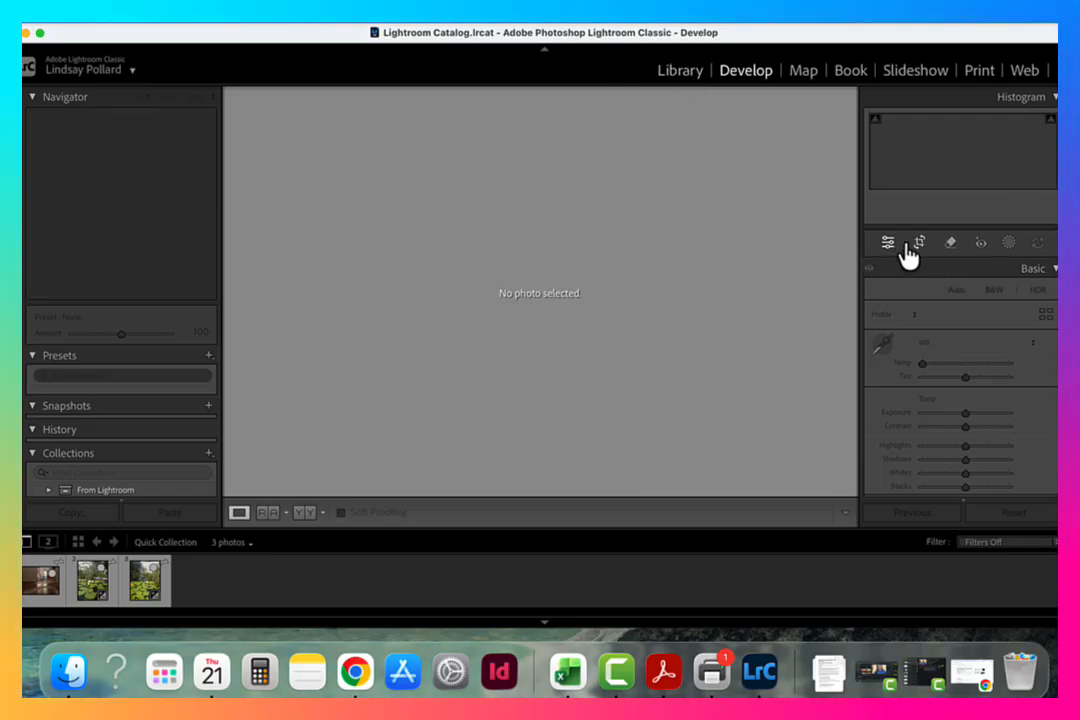
{"action": "left_click", "coordinate": [687, 80]}
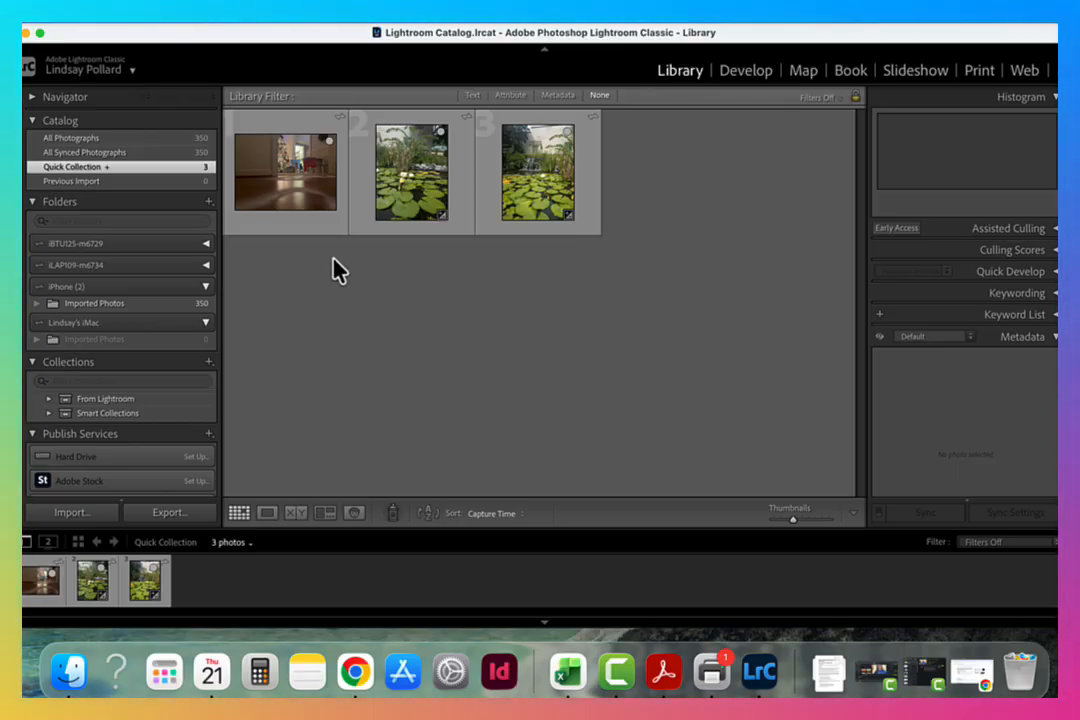
Select all three photos in the Quick Collection and open them in the Print module.
{"action": "left_click", "coordinate": [304, 230]}
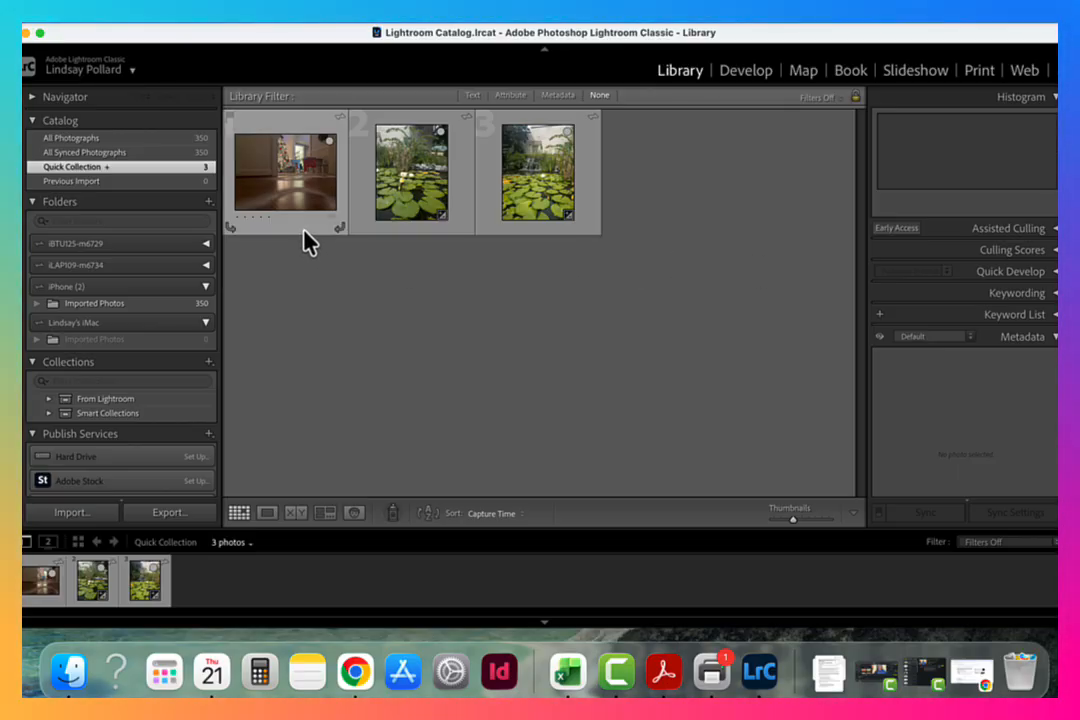
{"action": "left_click", "coordinate": [392, 227]}
{"action": "left_click", "coordinate": [399, 244]}
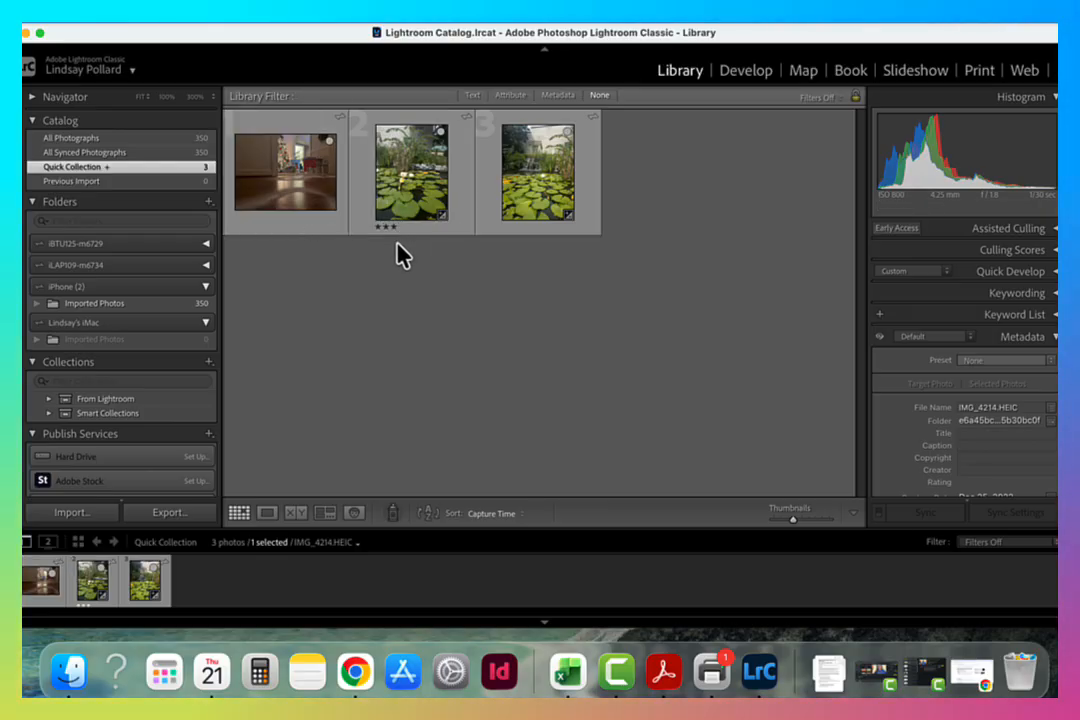
{"action": "left_click", "coordinate": [281, 228]}
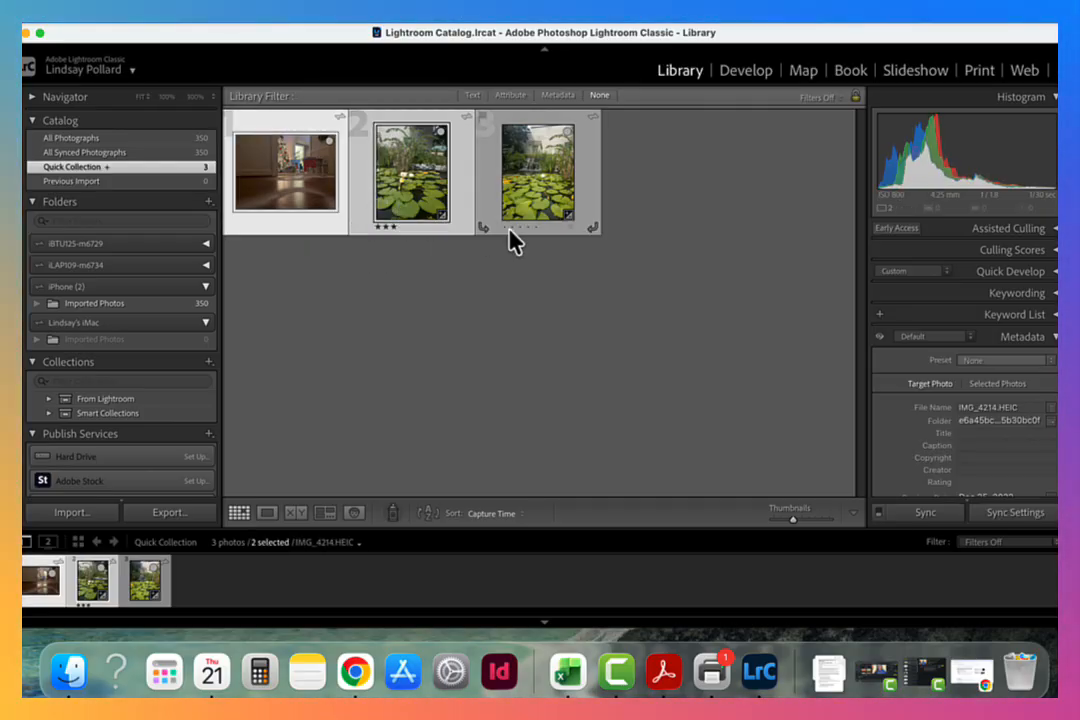
{"action": "left_click", "coordinate": [540, 197], "text": "super"}
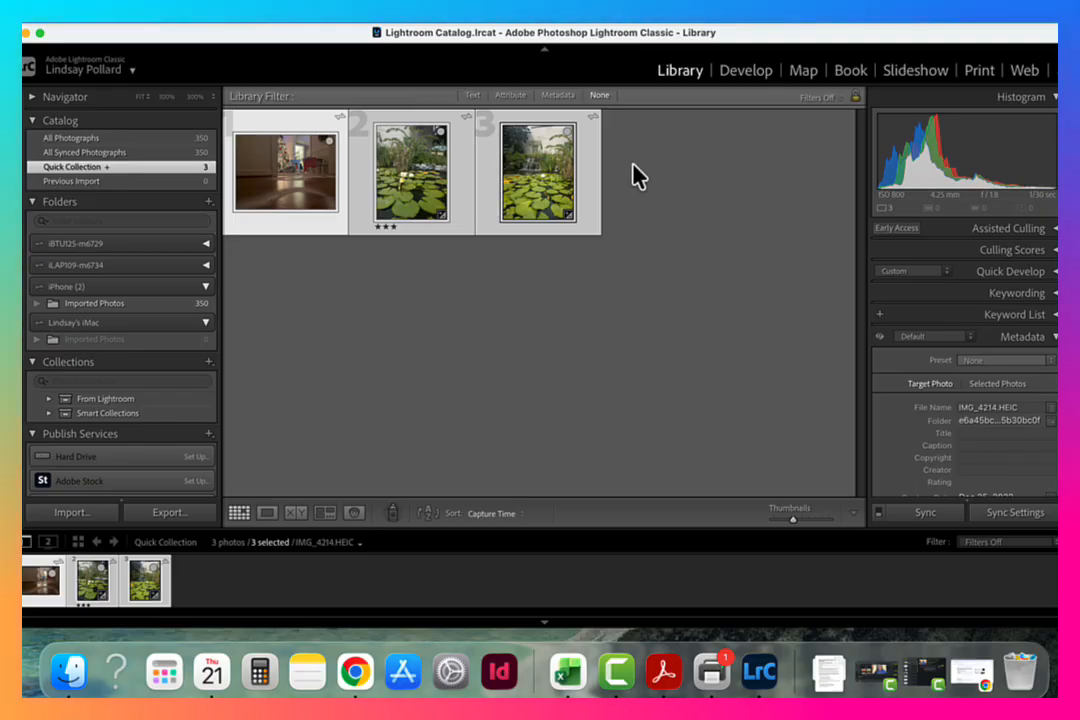
{"action": "left_click", "coordinate": [425, 187], "text": "super"}
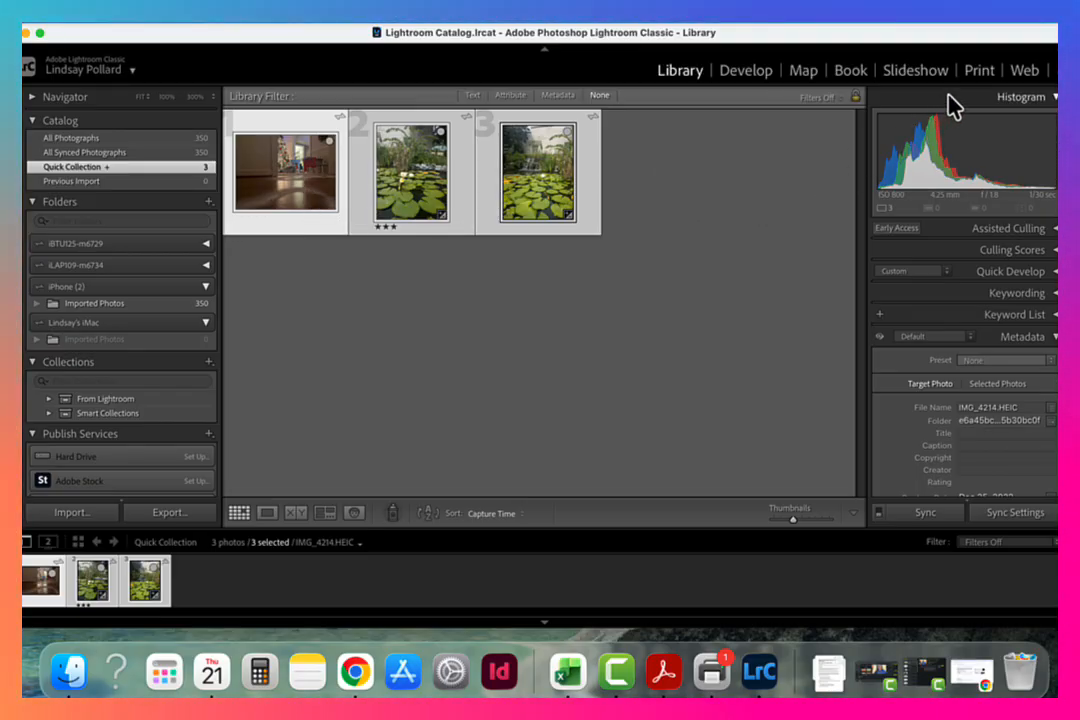
{"action": "left_click", "coordinate": [976, 76]}
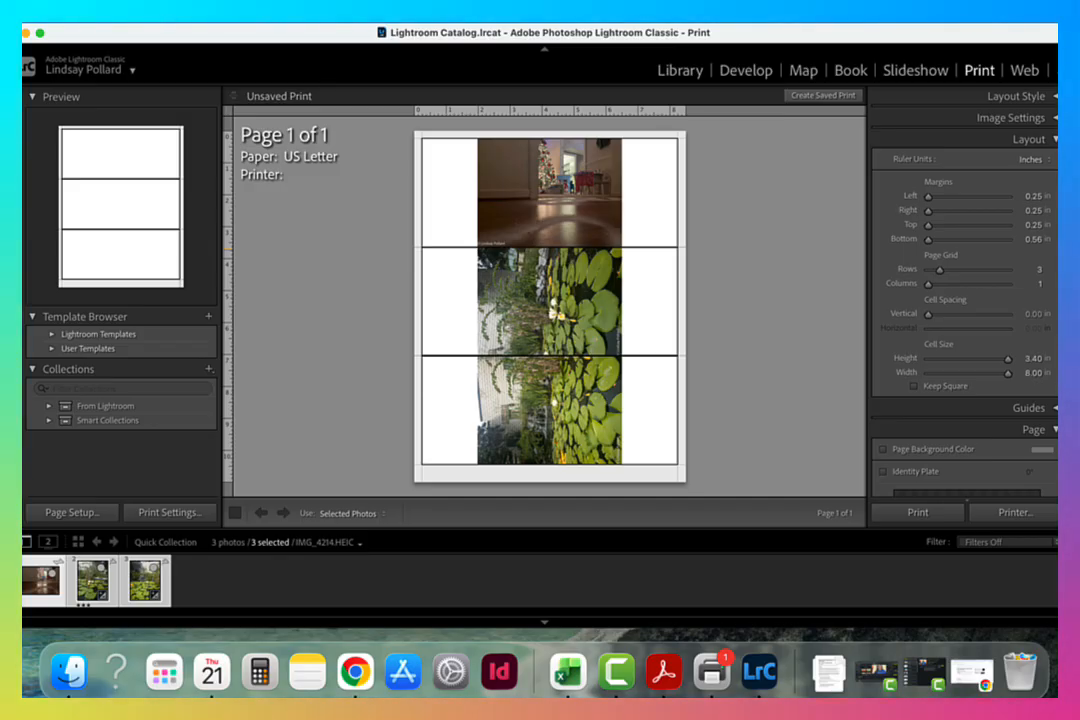
Try a vertical cell spacing of 0.32 in with three rows in the print layout, and return the spacing to 0.00 in.
{"action": "scroll", "coordinate": [964, 300], "scroll_direction": "down", "scroll_amount": 3}
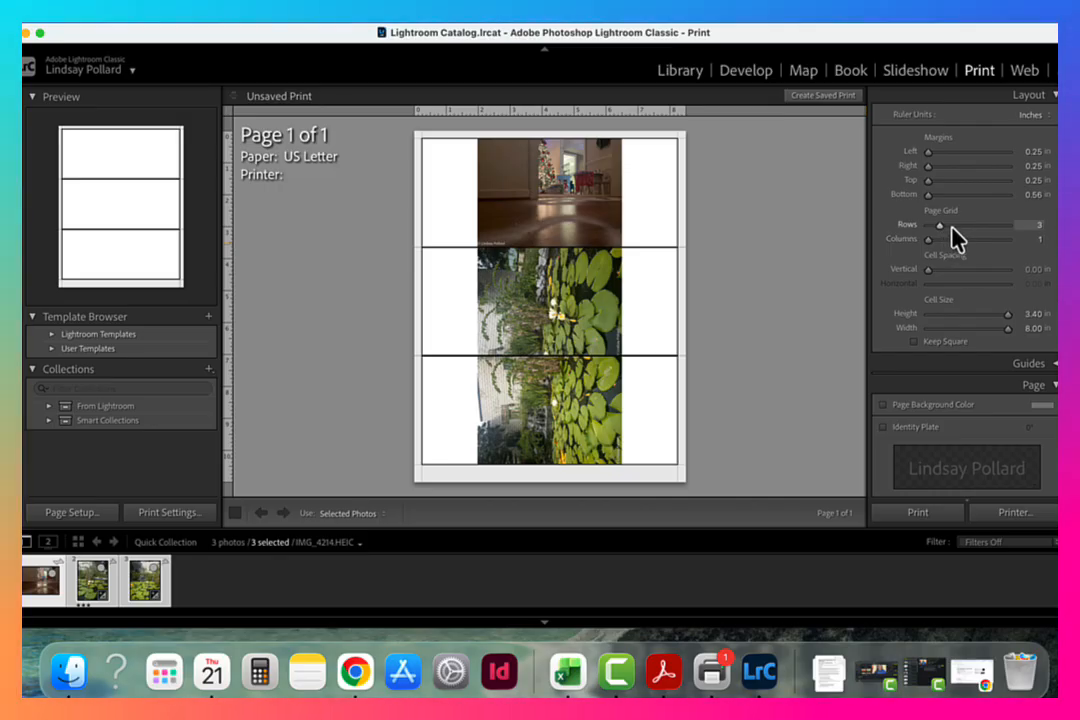
{"action": "mouse_move", "coordinate": [940, 225]}
{"action": "left_mouse_down"}
{"action": "mouse_move", "coordinate": [954, 225]}
{"action": "mouse_move", "coordinate": [942, 228]}
{"action": "left_mouse_up"}
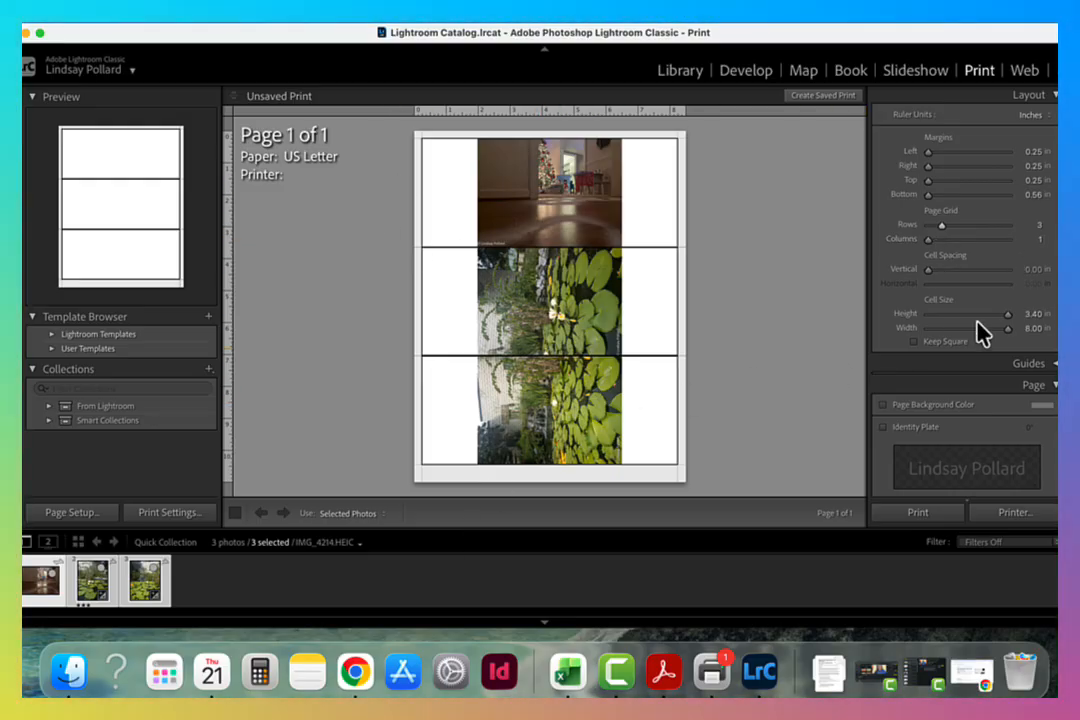
{"action": "scroll", "coordinate": [965, 300], "scroll_direction": "down", "scroll_amount": 5}
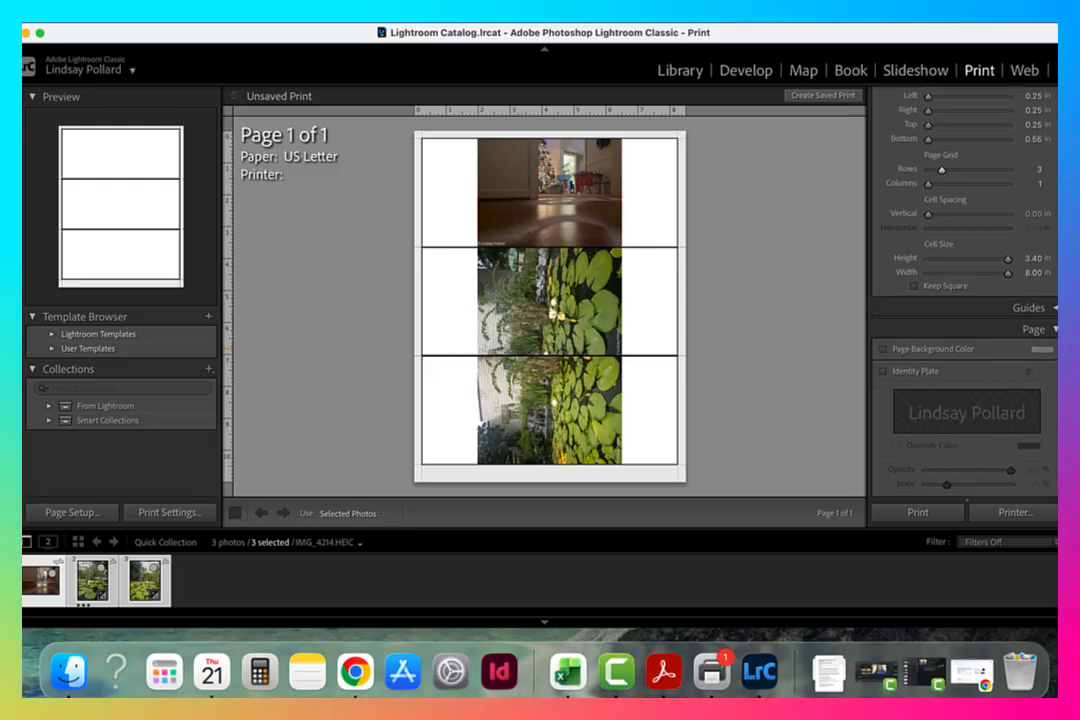
{"action": "scroll", "coordinate": [1054, 362], "scroll_direction": "down", "scroll_amount": 4}
{"action": "scroll", "coordinate": [1057, 316], "scroll_direction": "up", "scroll_amount": 5}
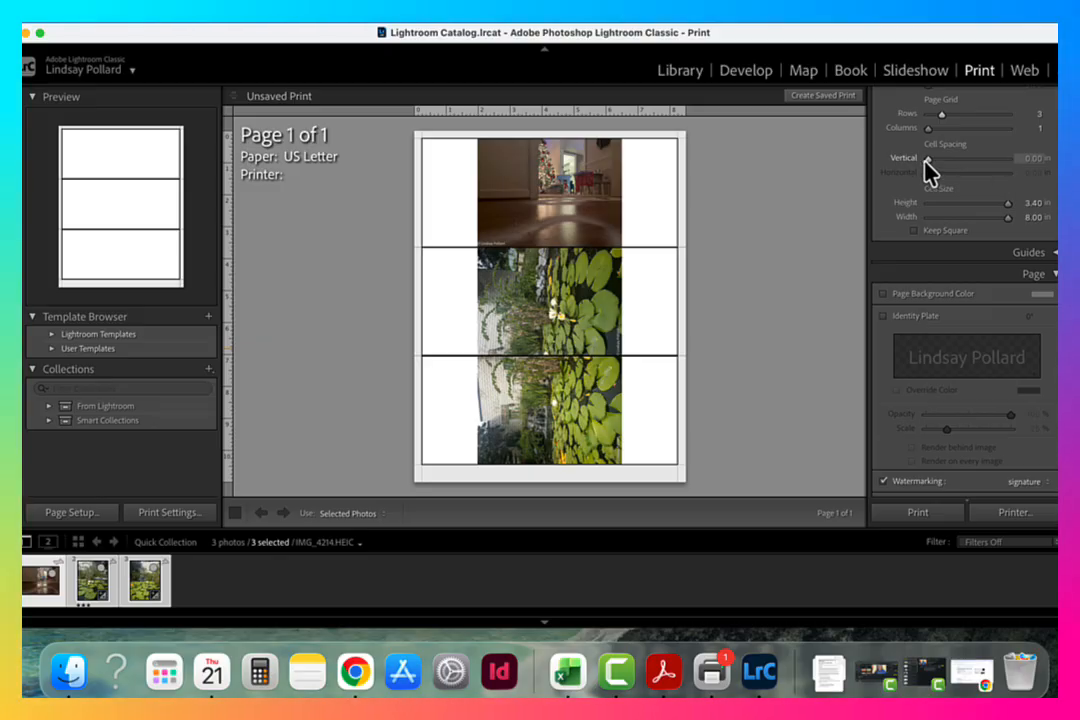
{"action": "left_click_drag", "start_coordinate": [929, 160], "coordinate": [935, 160]}
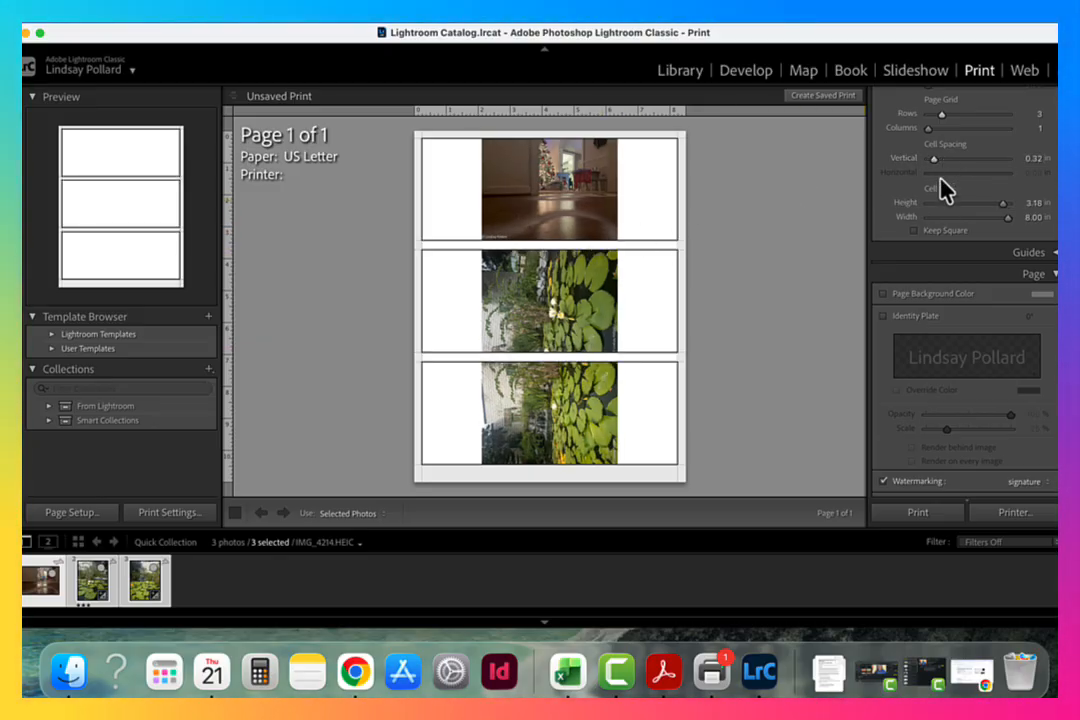
{"action": "left_click_drag", "start_coordinate": [935, 158], "coordinate": [928, 158]}
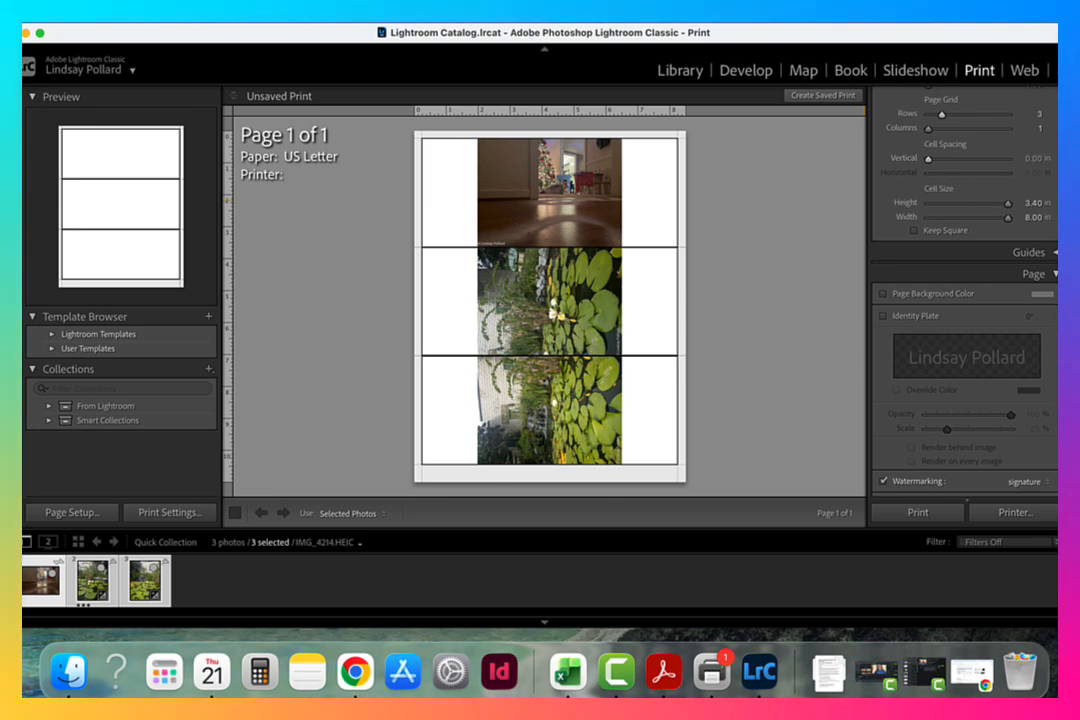
Try showing the identity plate on the print page, and turn it off again.
{"action": "scroll", "coordinate": [964, 300], "scroll_direction": "down", "scroll_amount": 4}
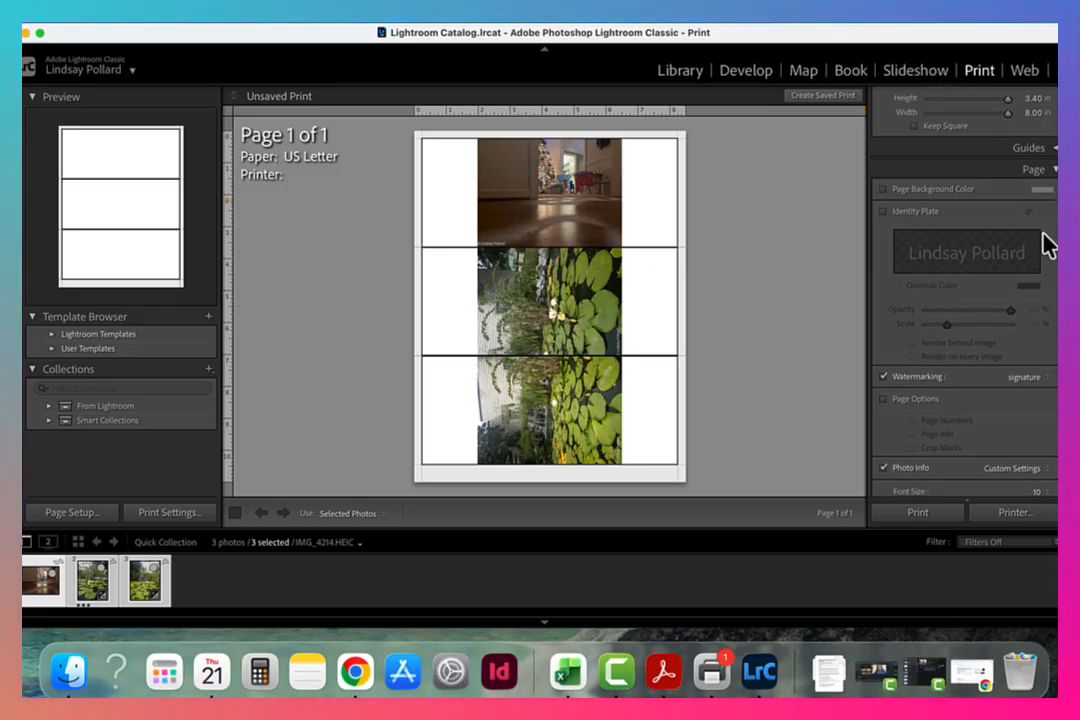
{"action": "left_click", "coordinate": [883, 211]}
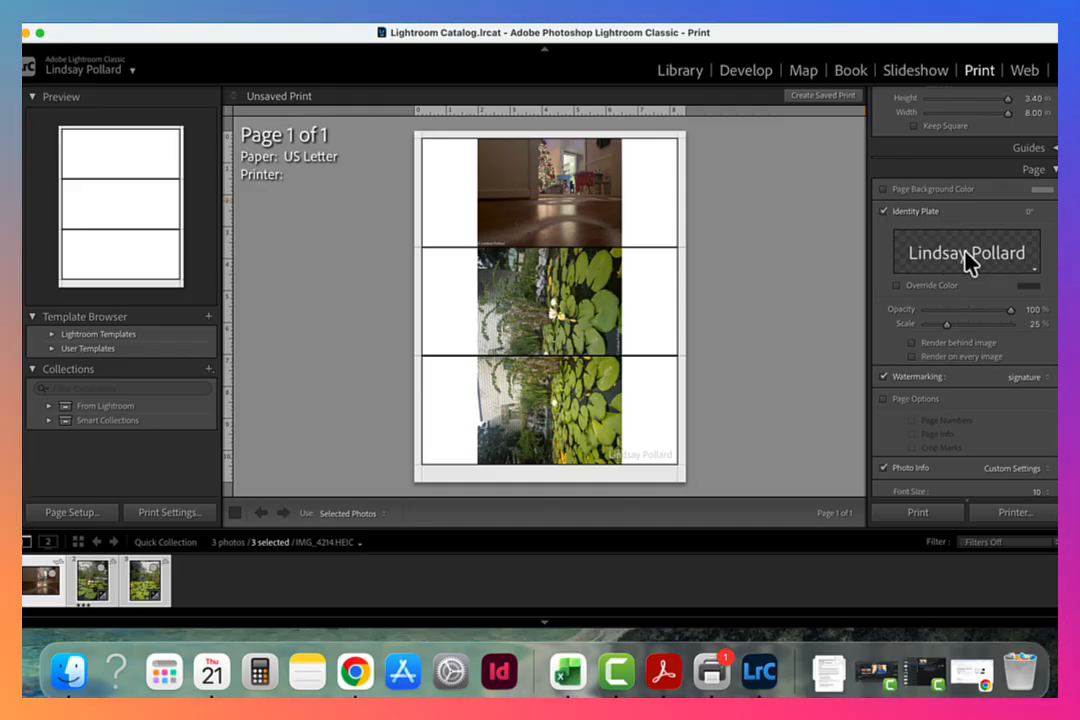
{"action": "left_click", "coordinate": [884, 211]}
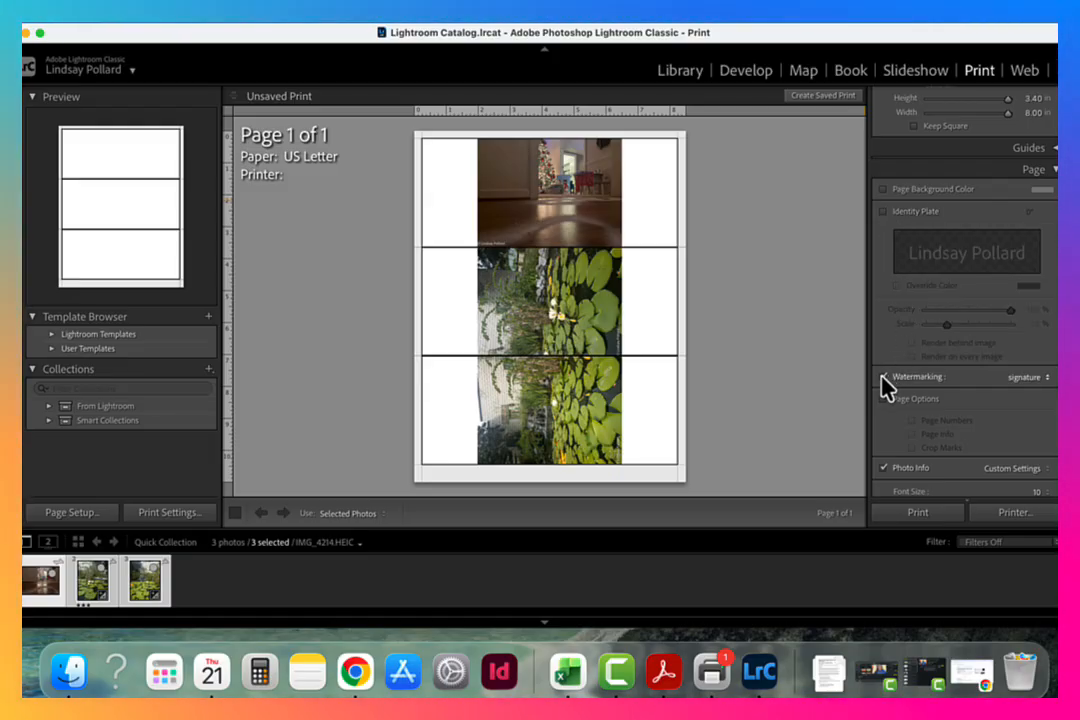
Examine the signature watermark's text and shadow options in the Watermark Editor, and close it without saving changes.
{"action": "left_click", "coordinate": [1022, 377]}
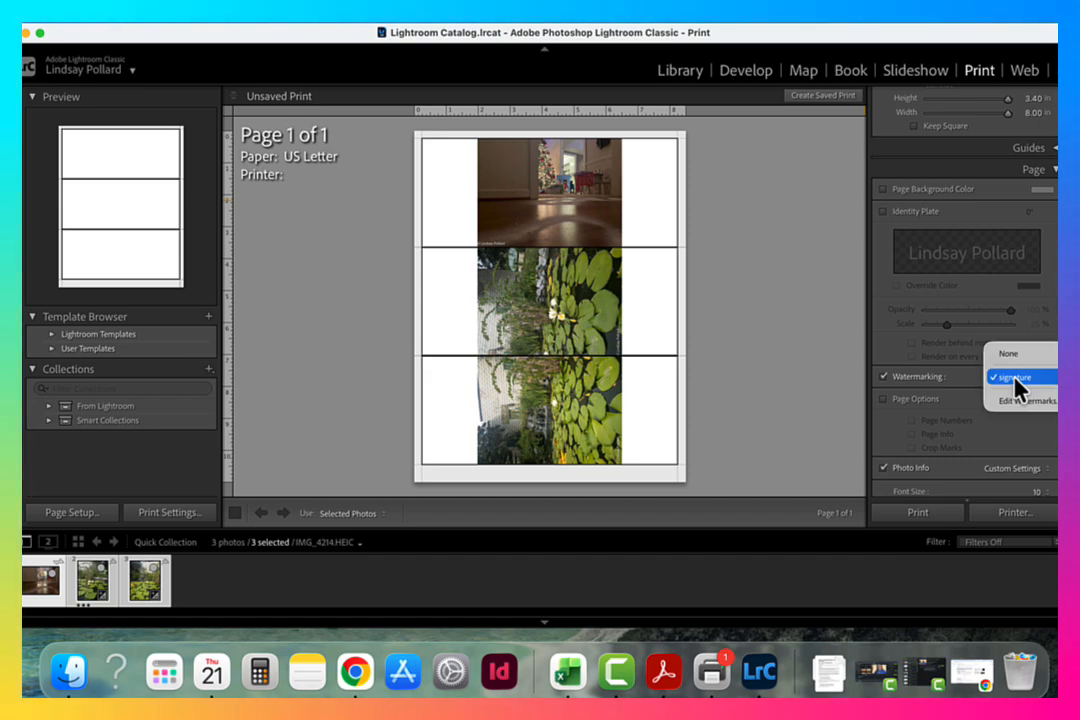
{"action": "left_click", "coordinate": [1031, 404]}
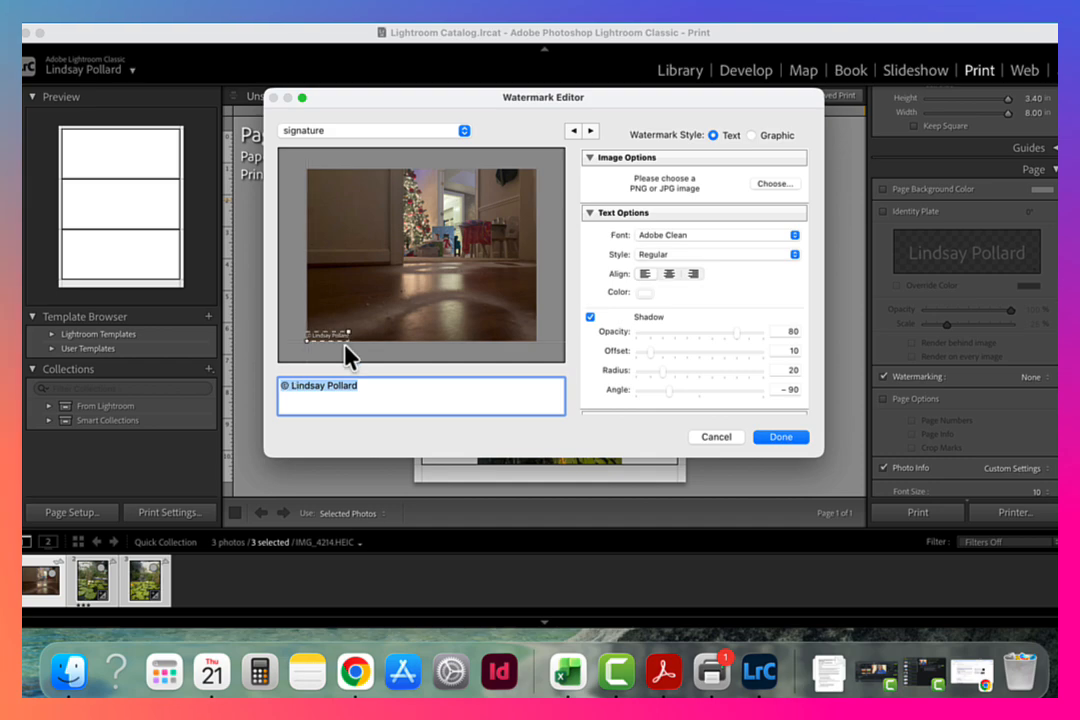
{"action": "left_click", "coordinate": [731, 439]}
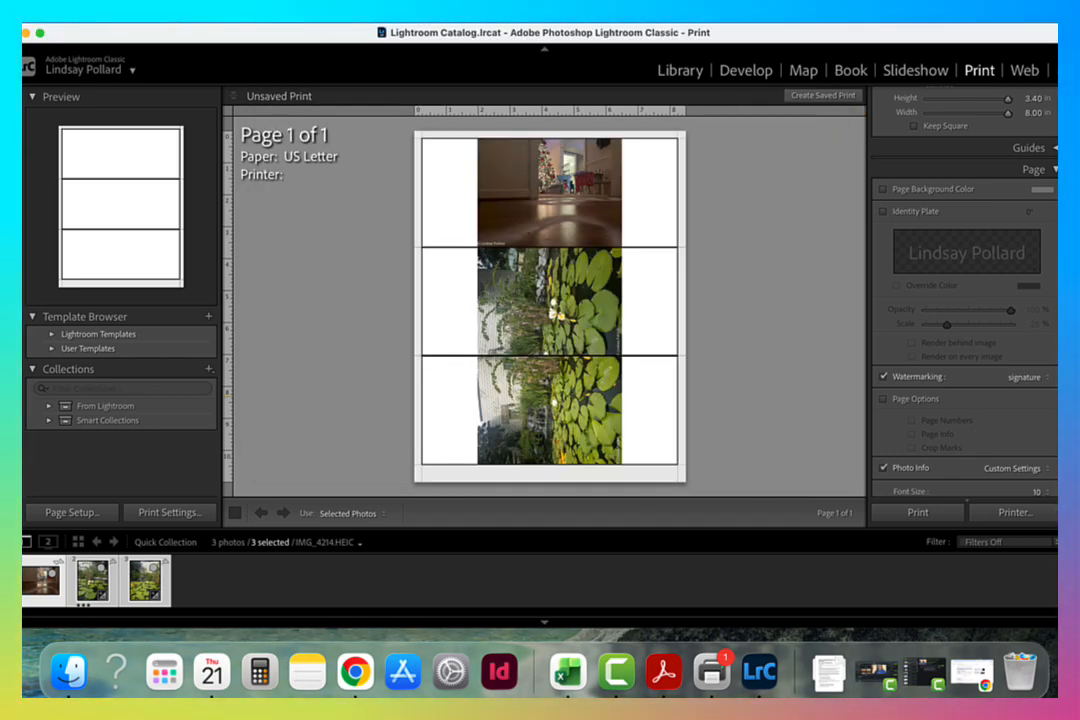
Edit the custom photo info template for the printed photos and insert the ISO Speed Rating field.
{"action": "scroll", "coordinate": [964, 300], "scroll_direction": "down", "scroll_amount": 3}
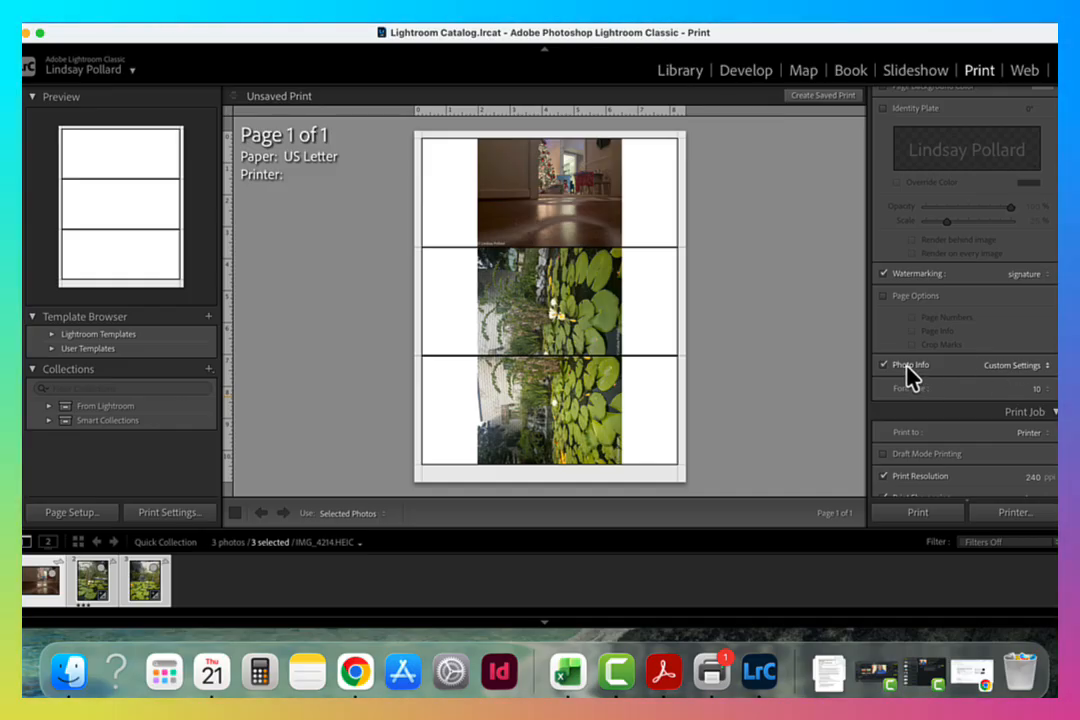
{"action": "left_click", "coordinate": [1020, 368]}
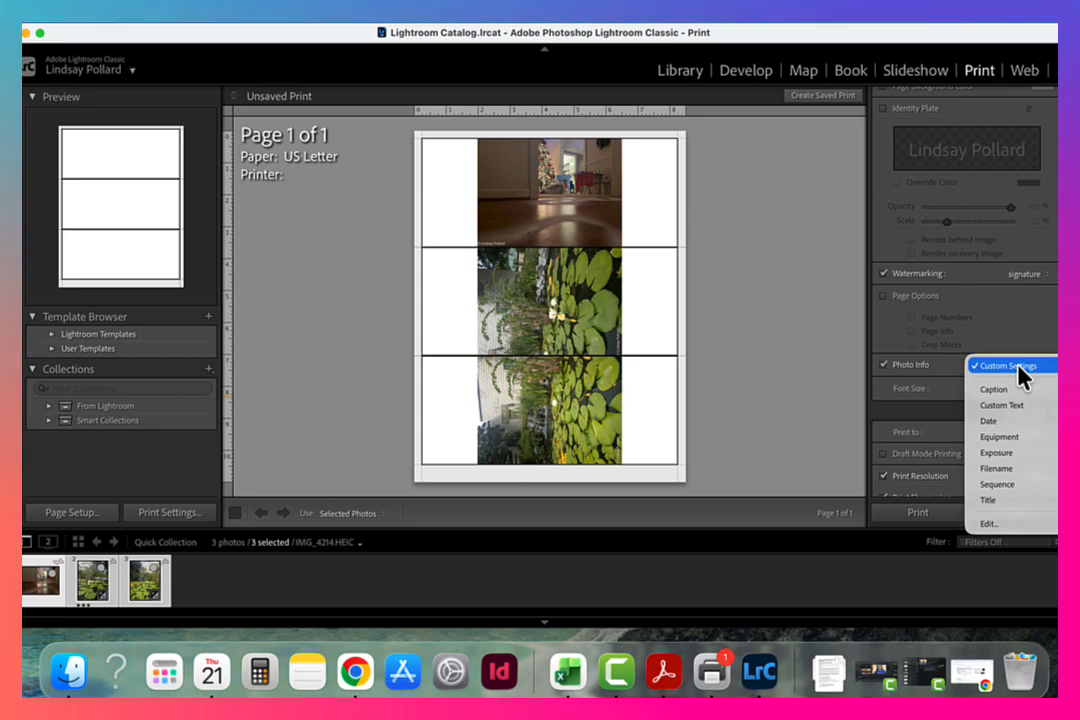
{"action": "left_click", "coordinate": [1004, 524]}
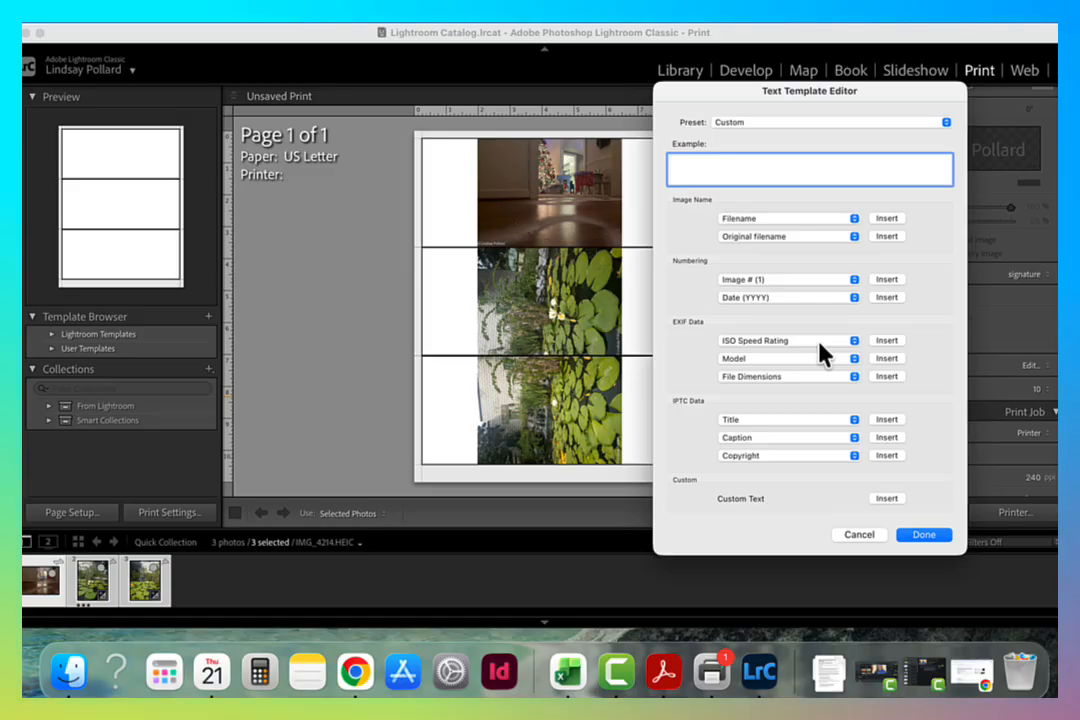
{"action": "left_click", "coordinate": [853, 219]}
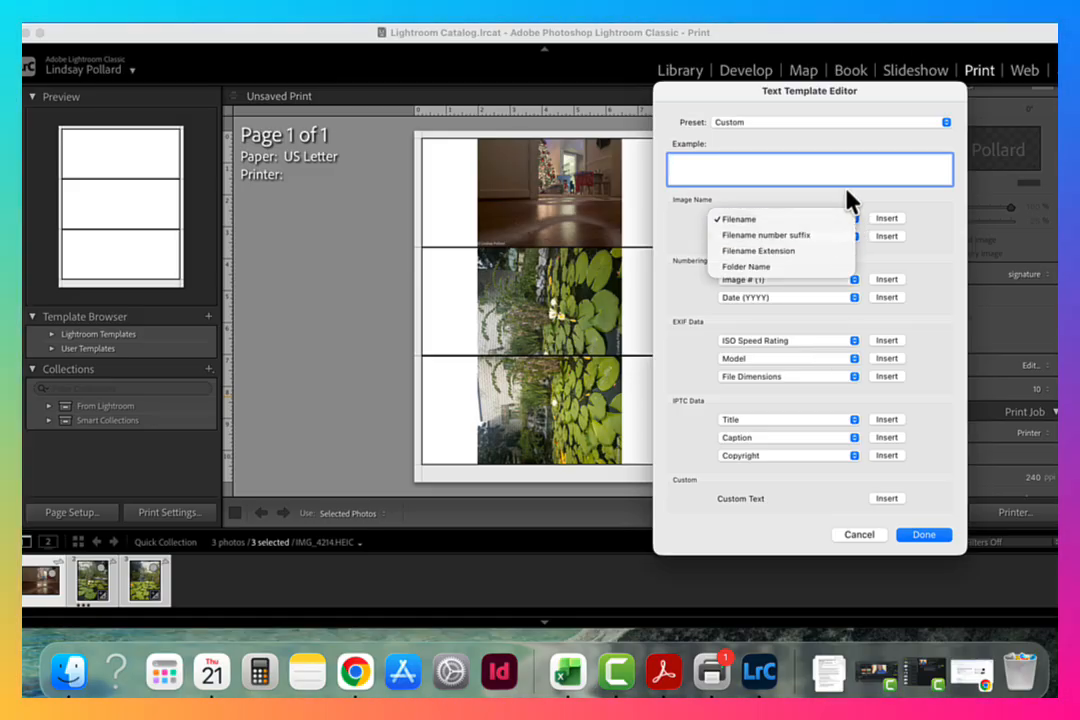
{"action": "left_click", "coordinate": [847, 201]}
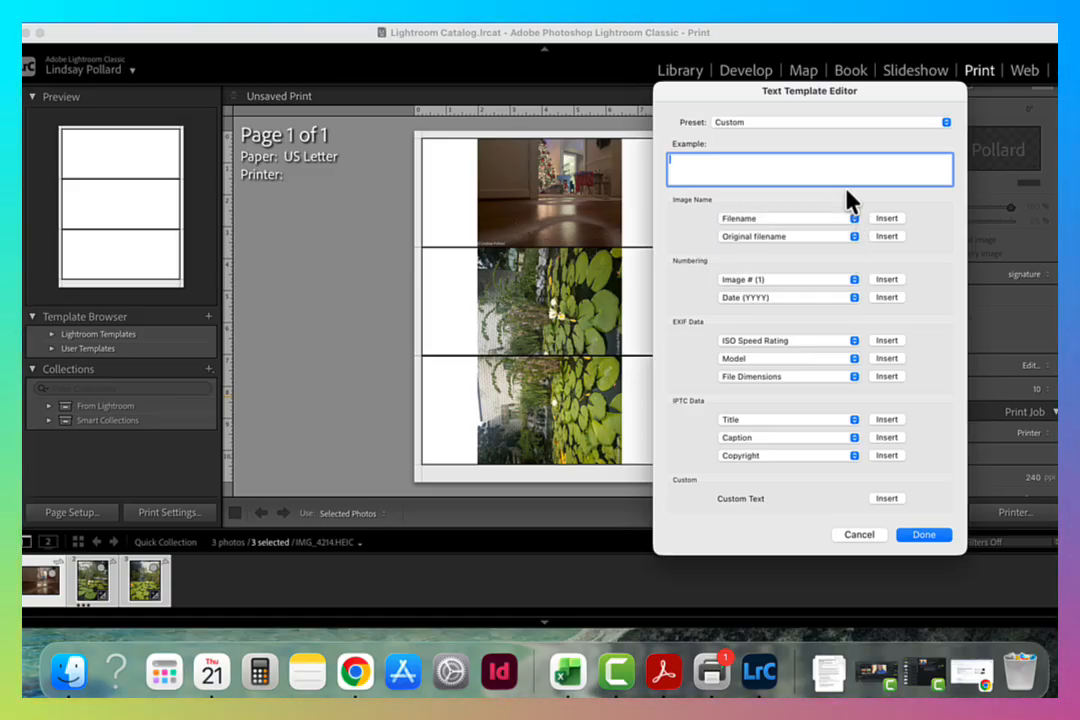
{"action": "left_click", "coordinate": [856, 360]}
{"action": "left_click", "coordinate": [893, 334]}
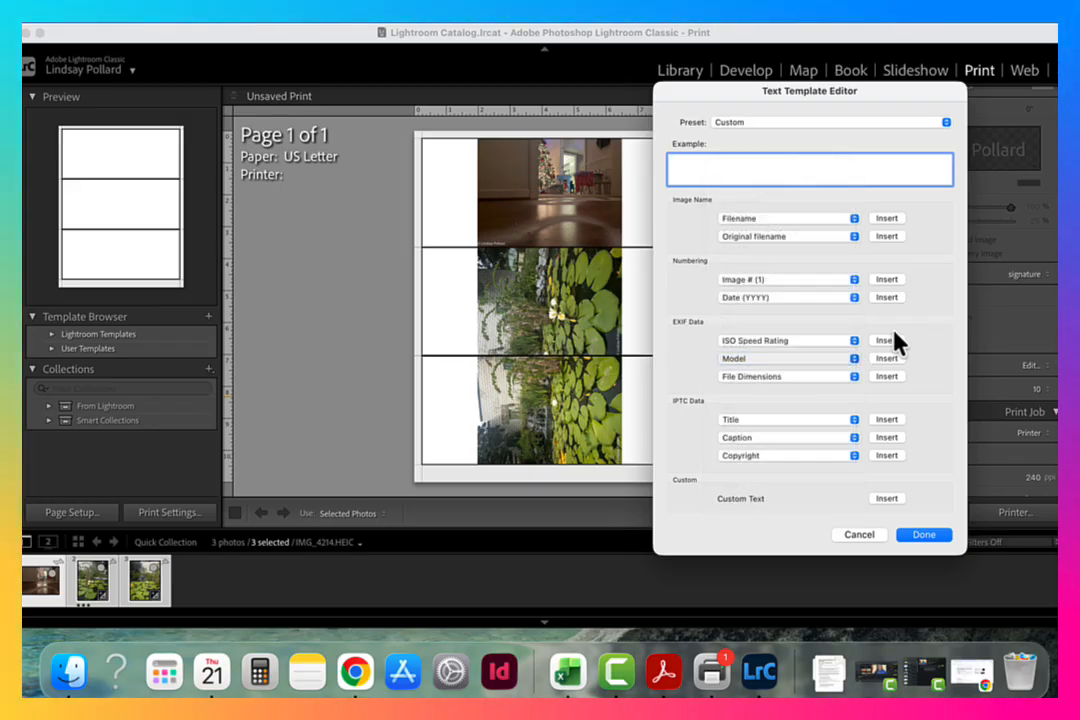
{"action": "left_click", "coordinate": [855, 341]}
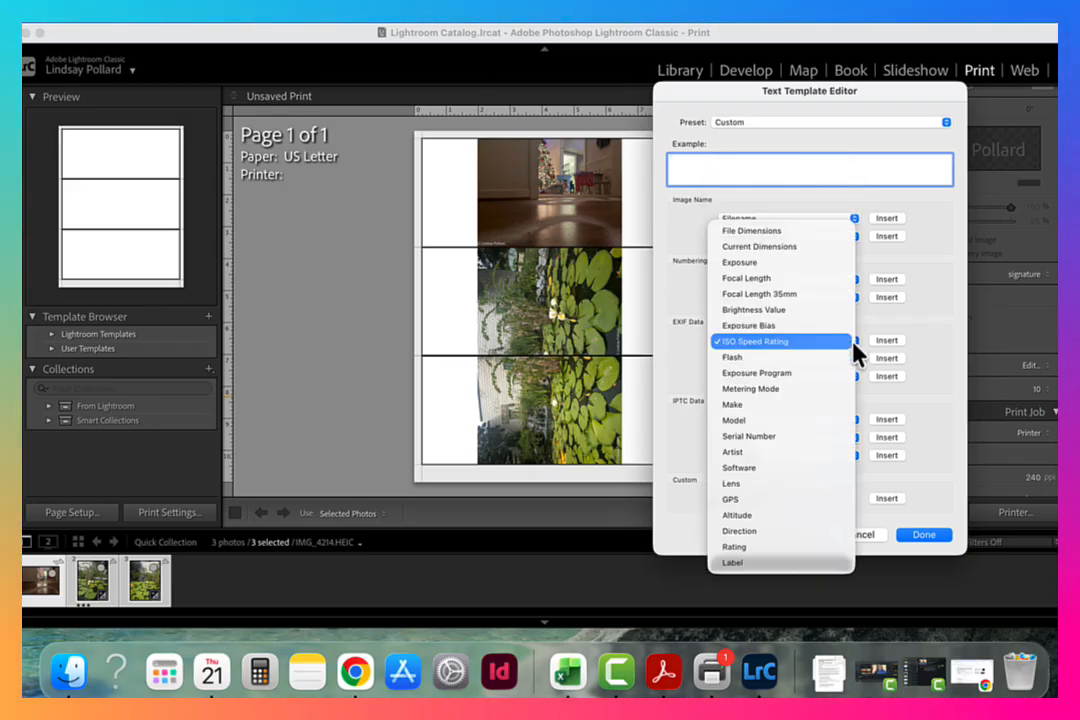
{"action": "left_click", "coordinate": [761, 345]}
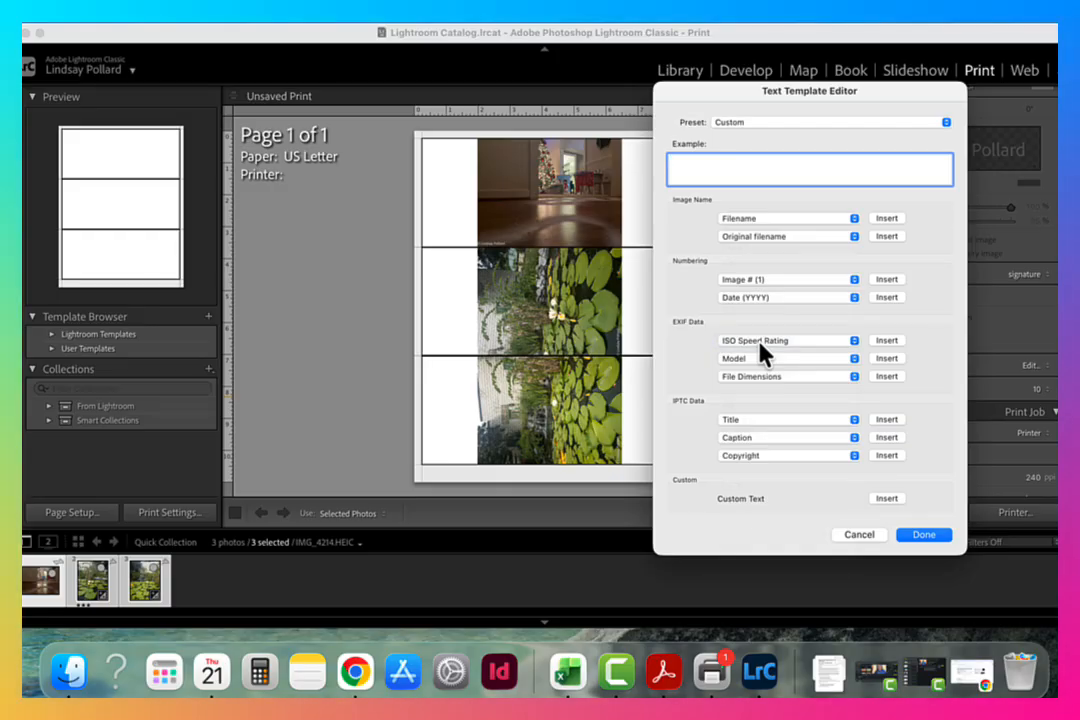
{"action": "left_click", "coordinate": [893, 344]}
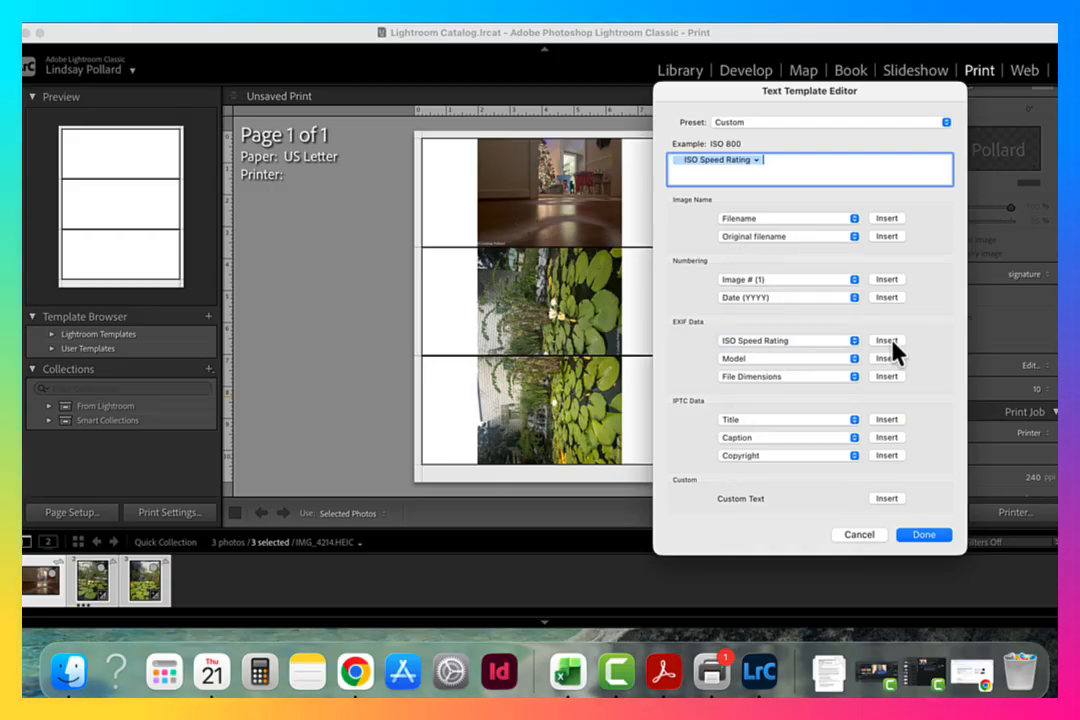
Add the Exposure field after the ISO Speed Rating in the photo info template and apply it to the prints.
{"action": "left_click", "coordinate": [855, 359]}
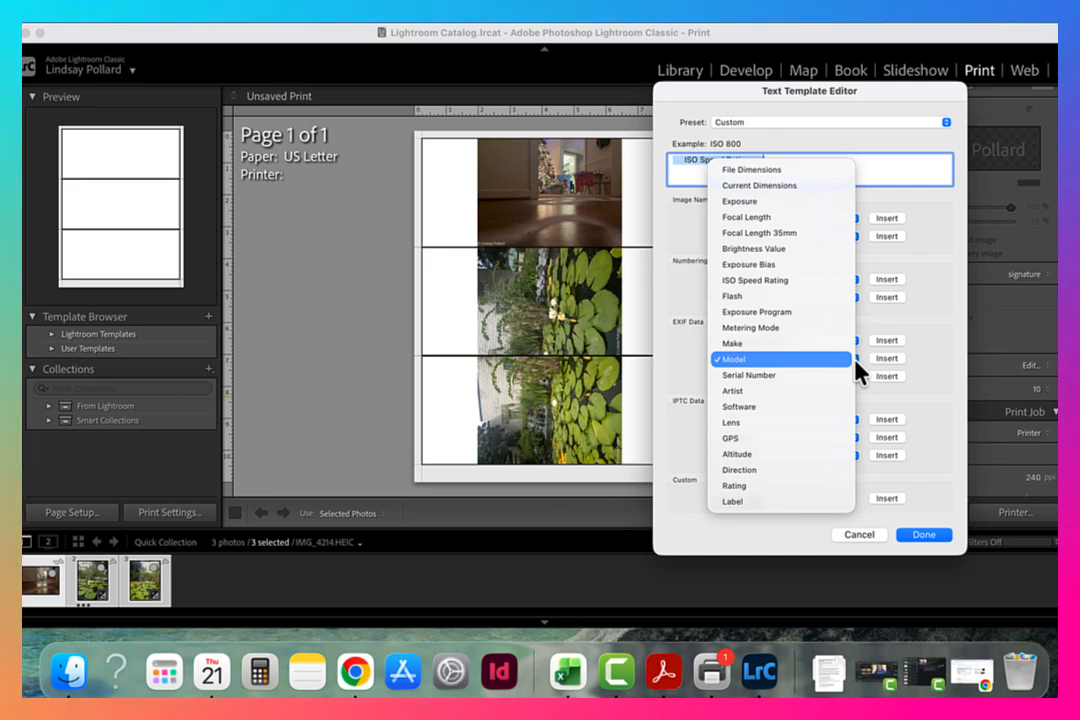
{"action": "left_click", "coordinate": [793, 203]}
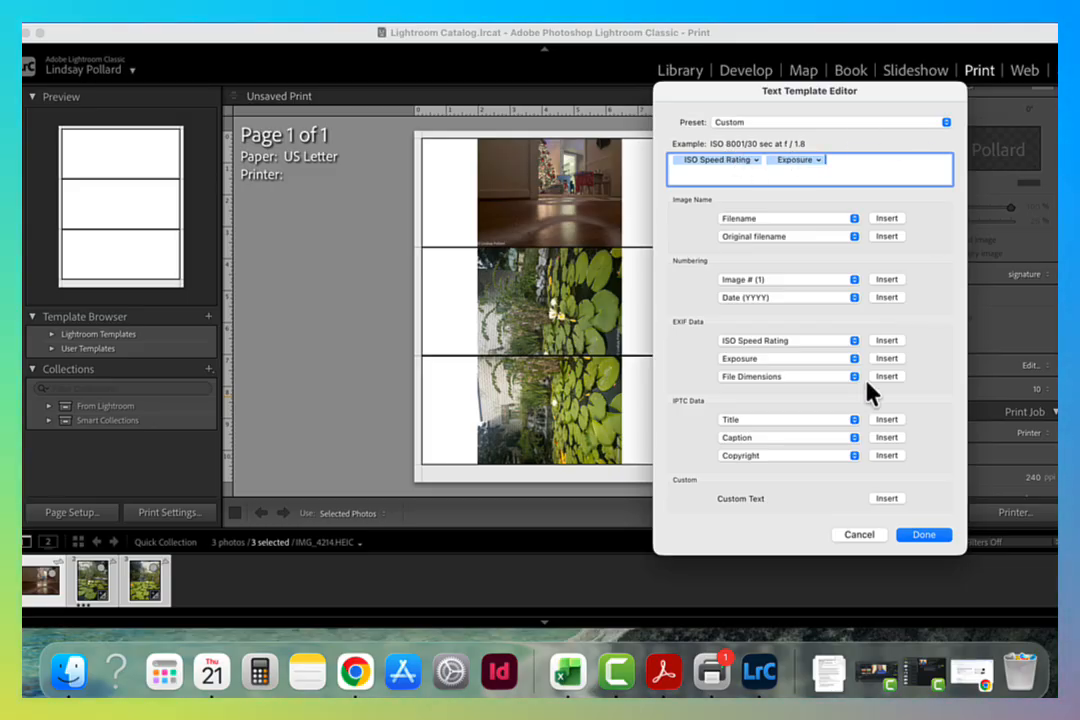
{"action": "left_click", "coordinate": [935, 541]}
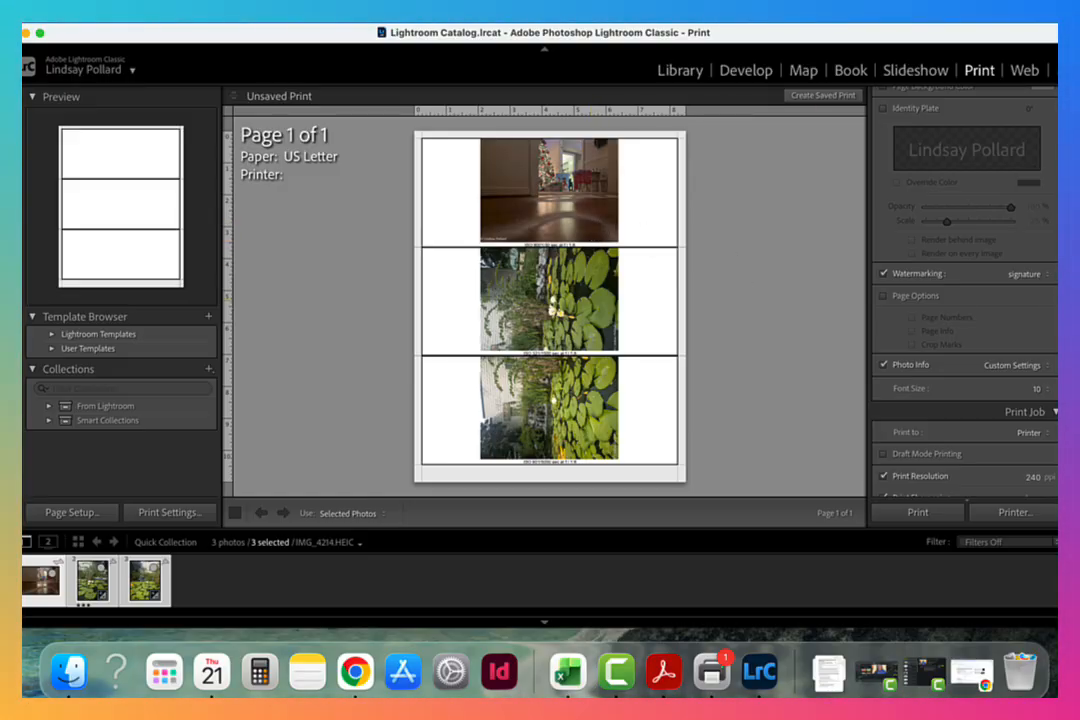
Examine the Print Job options for resolution, sharpening, media type and color management.
{"action": "scroll", "coordinate": [964, 300], "scroll_direction": "down", "scroll_amount": 5}
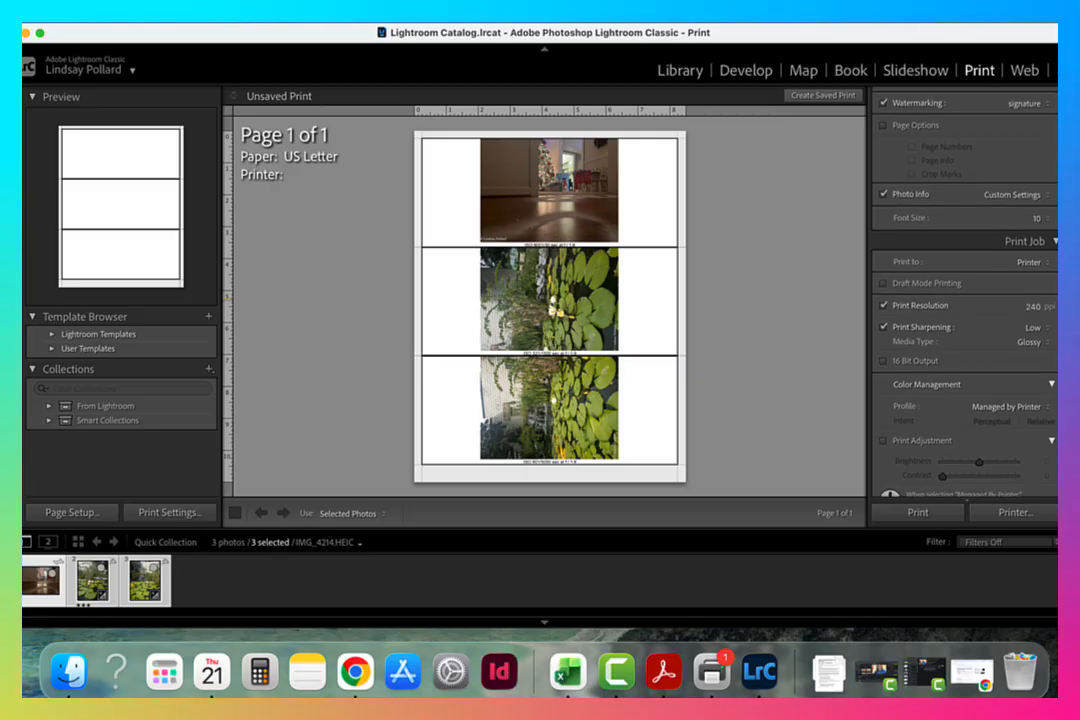
{"action": "scroll", "coordinate": [1052, 392], "scroll_direction": "down", "scroll_amount": 2}
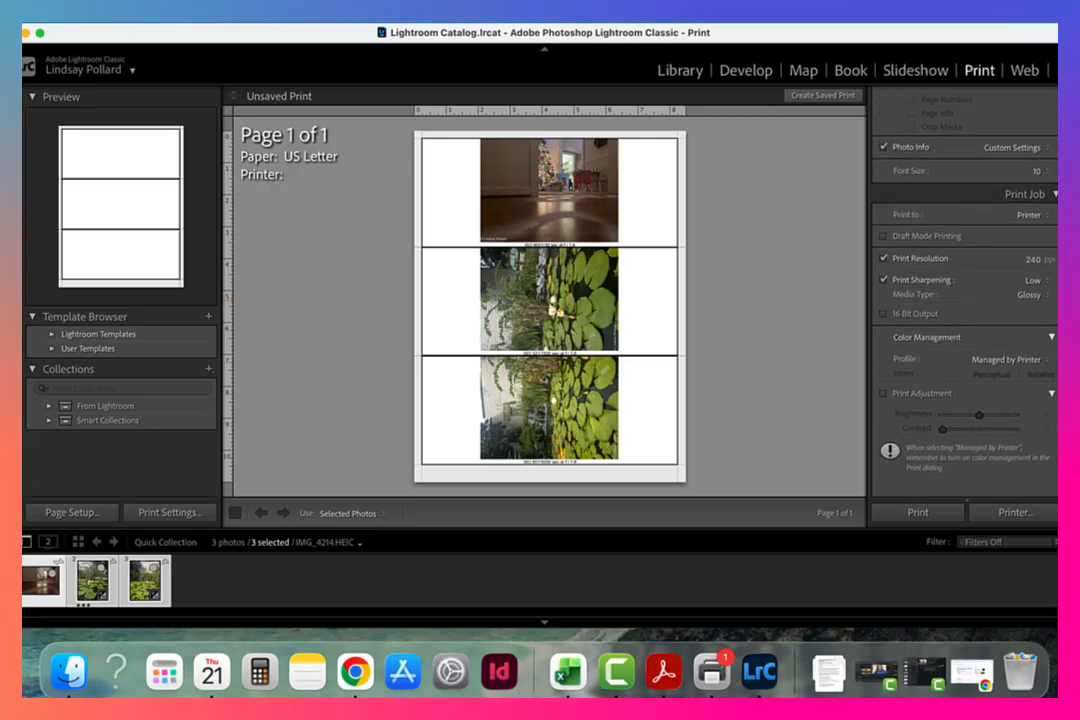
{"action": "scroll", "coordinate": [964, 300], "scroll_direction": "down", "scroll_amount": 1}
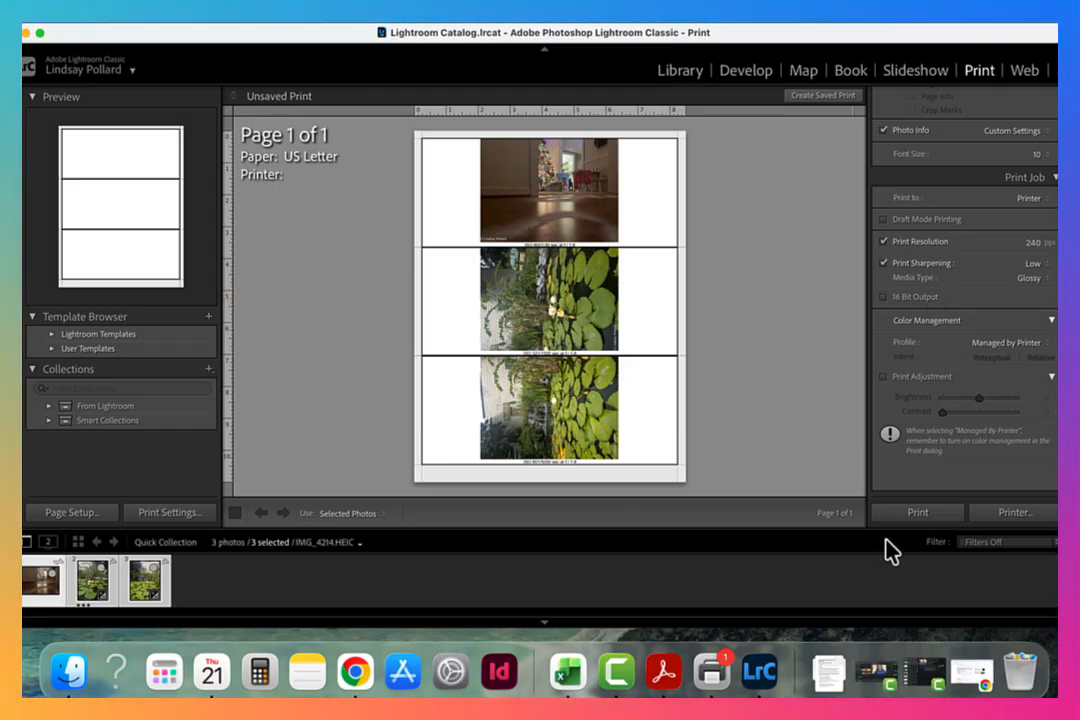
Save the print page as a PDF on the Desktop, named AssignmentName_ followed by the author's first initial and last name.
{"action": "left_click", "coordinate": [1024, 526]}
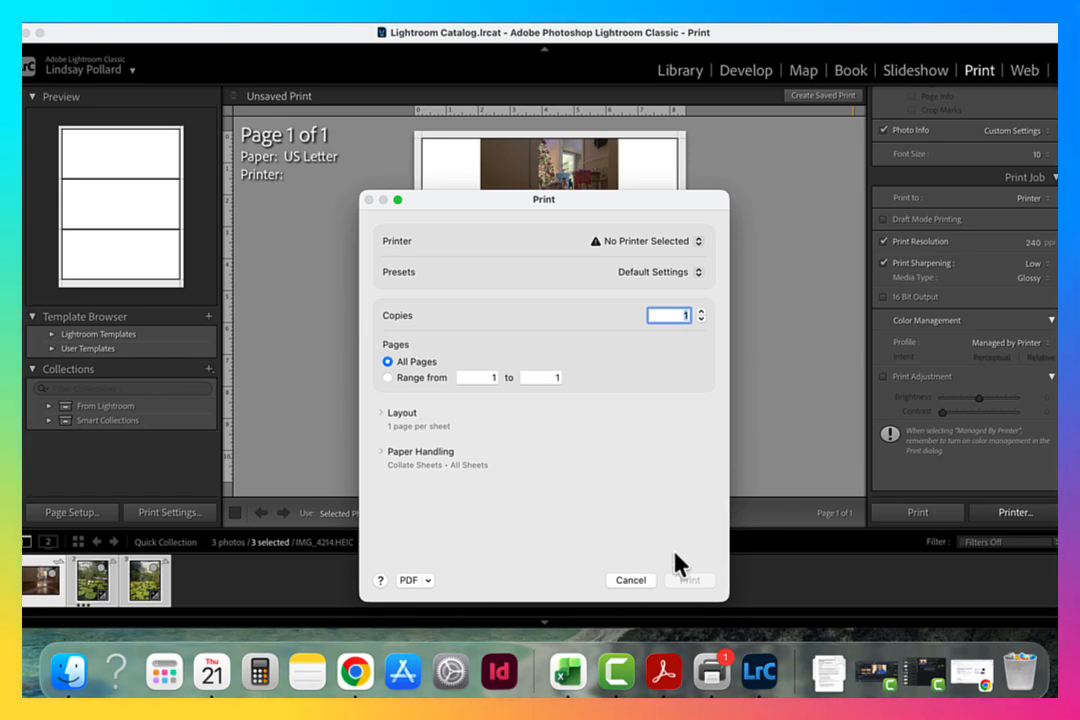
{"action": "left_click", "coordinate": [427, 581]}
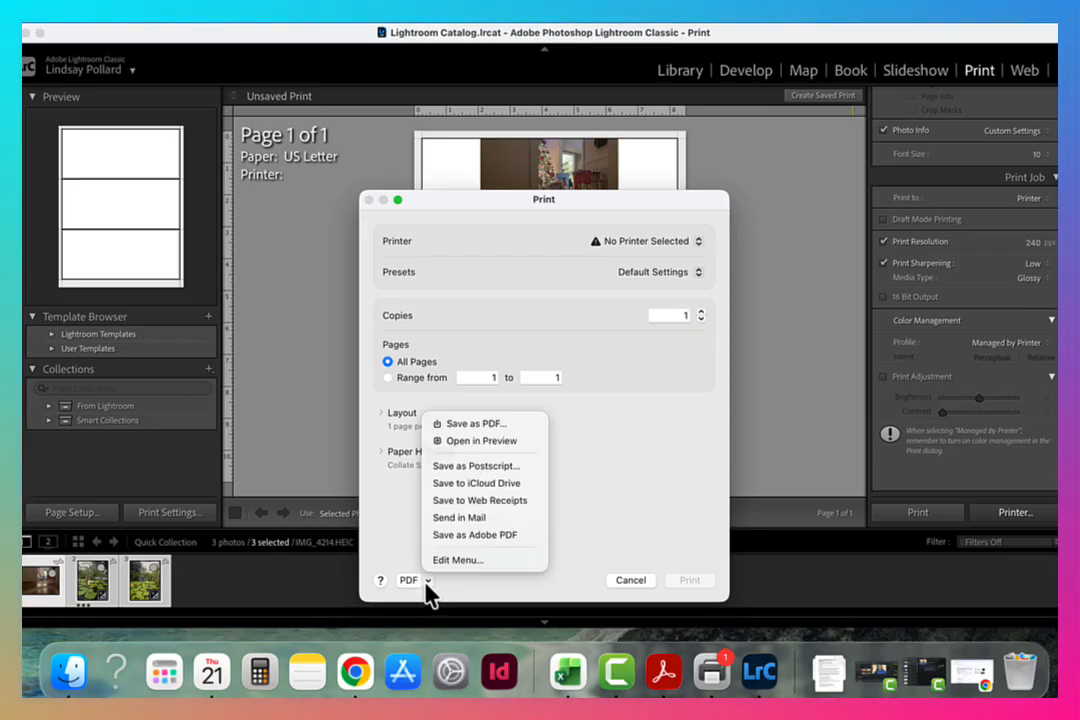
{"action": "left_click", "coordinate": [472, 428]}
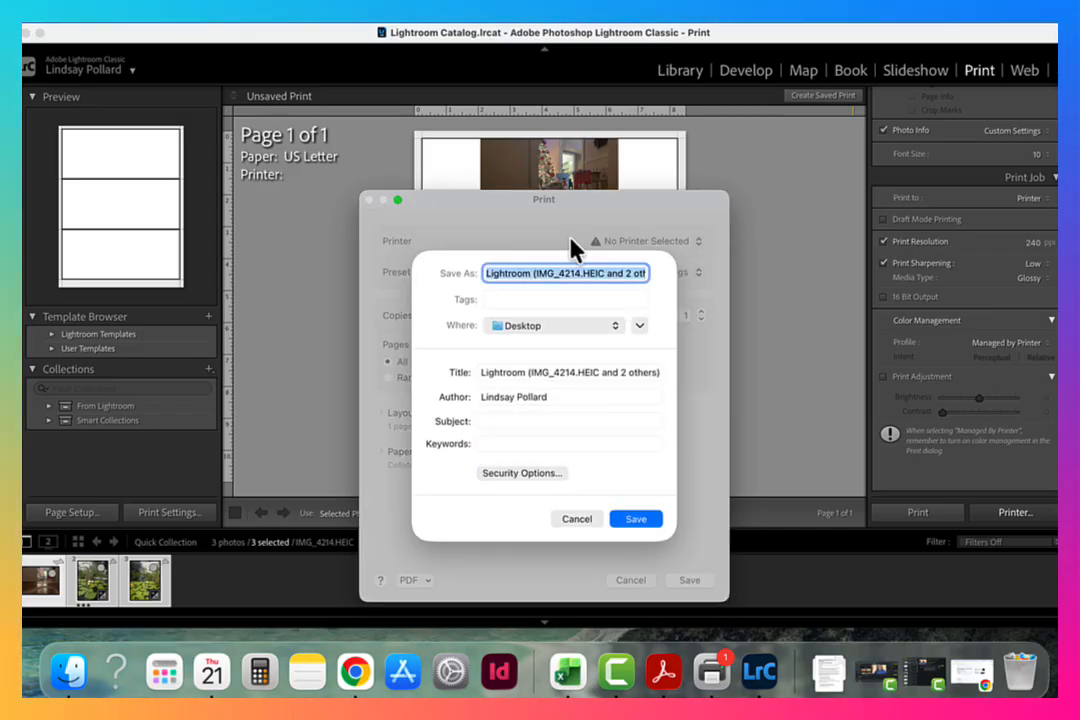
{"action": "type", "text": "Ass"}
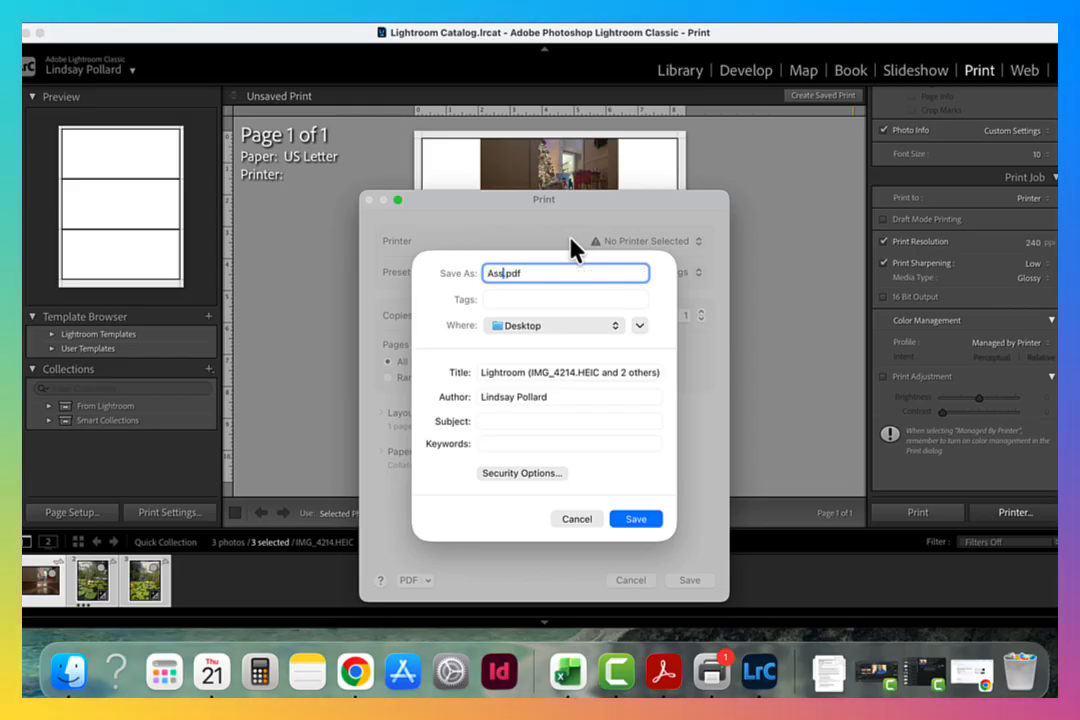
{"action": "type", "text": "ignmen"}
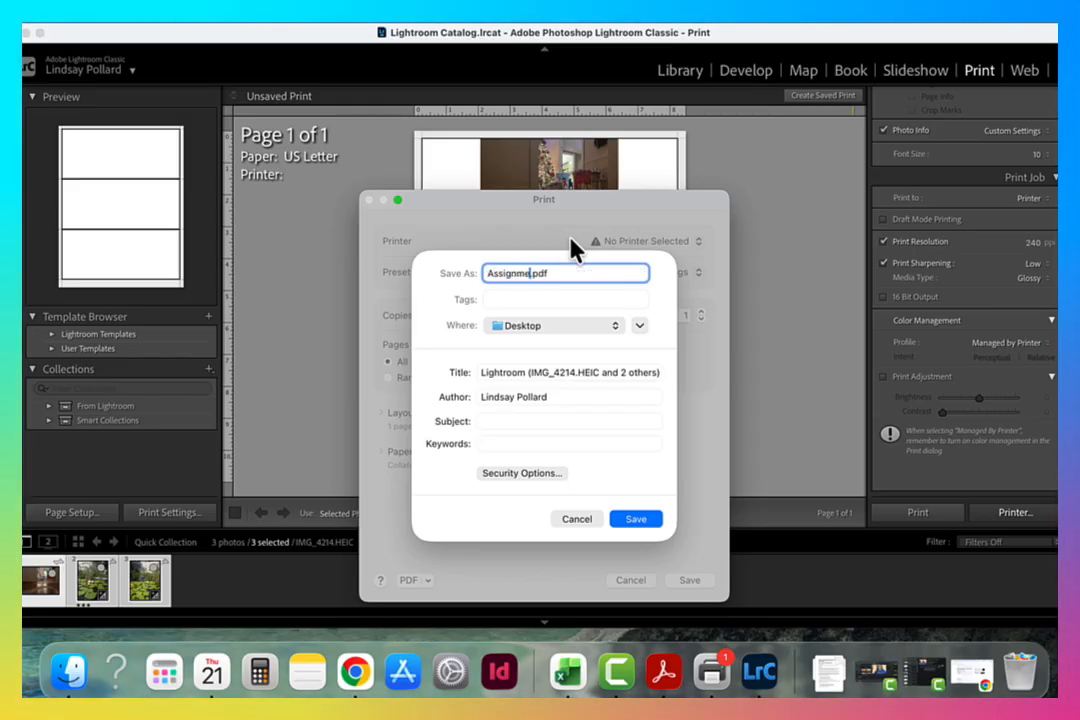
{"action": "type", "text": "tName"}
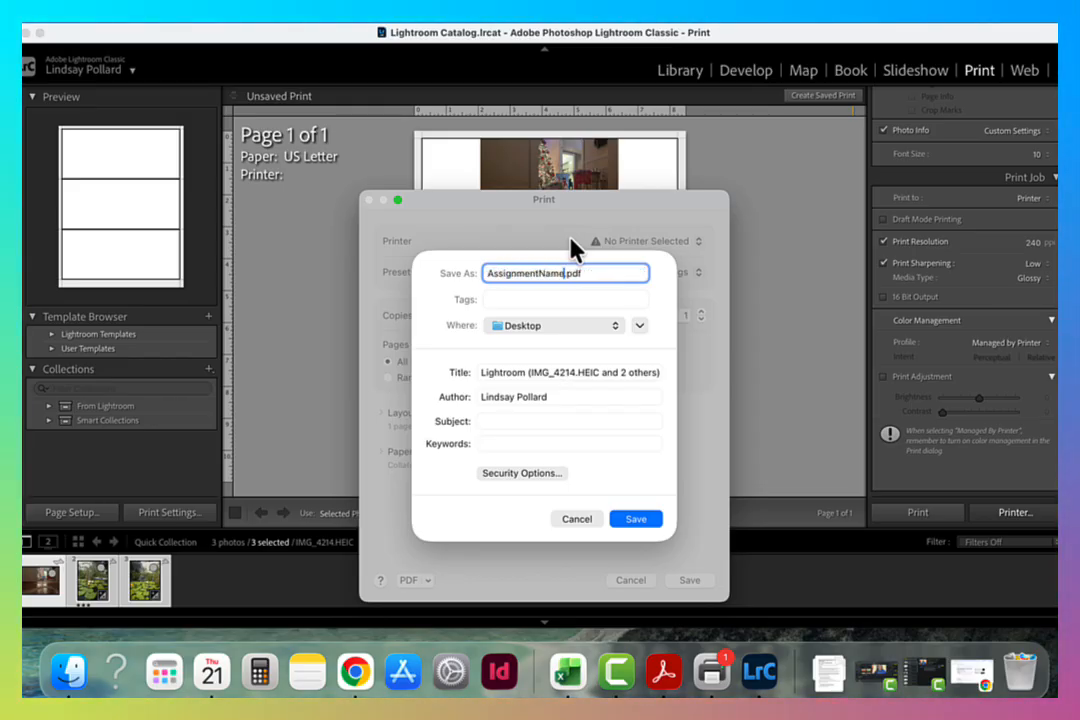
{"action": "type", "text": "_LP"}
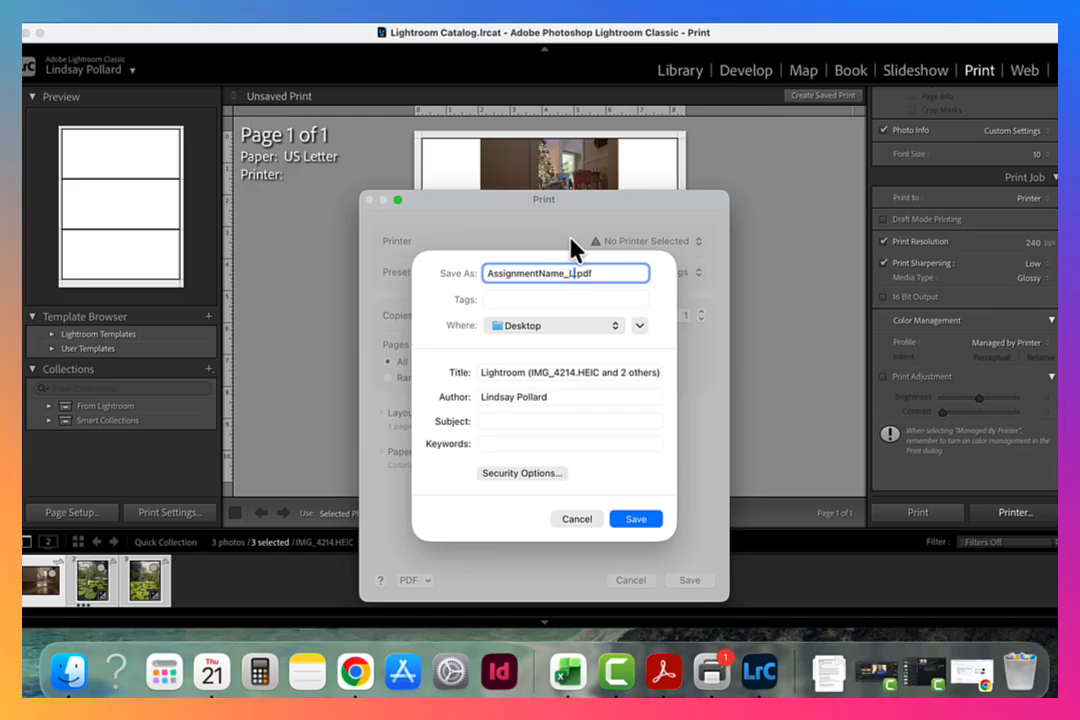
{"action": "type", "text": "ollard"}
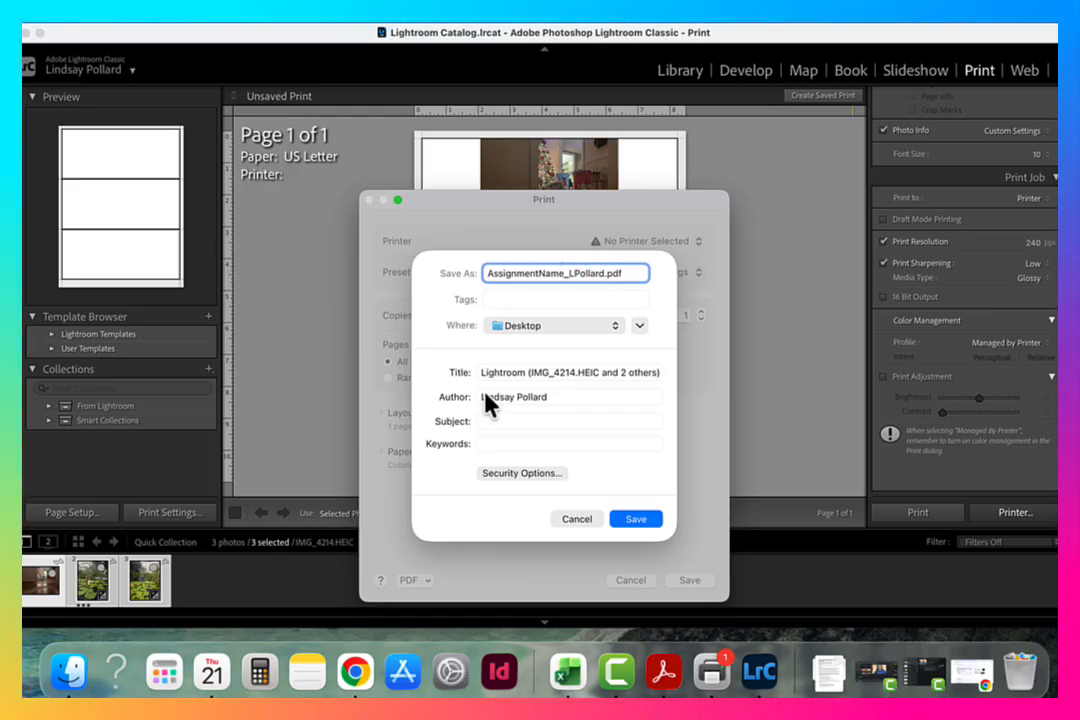
{"action": "left_click", "coordinate": [636, 519]}
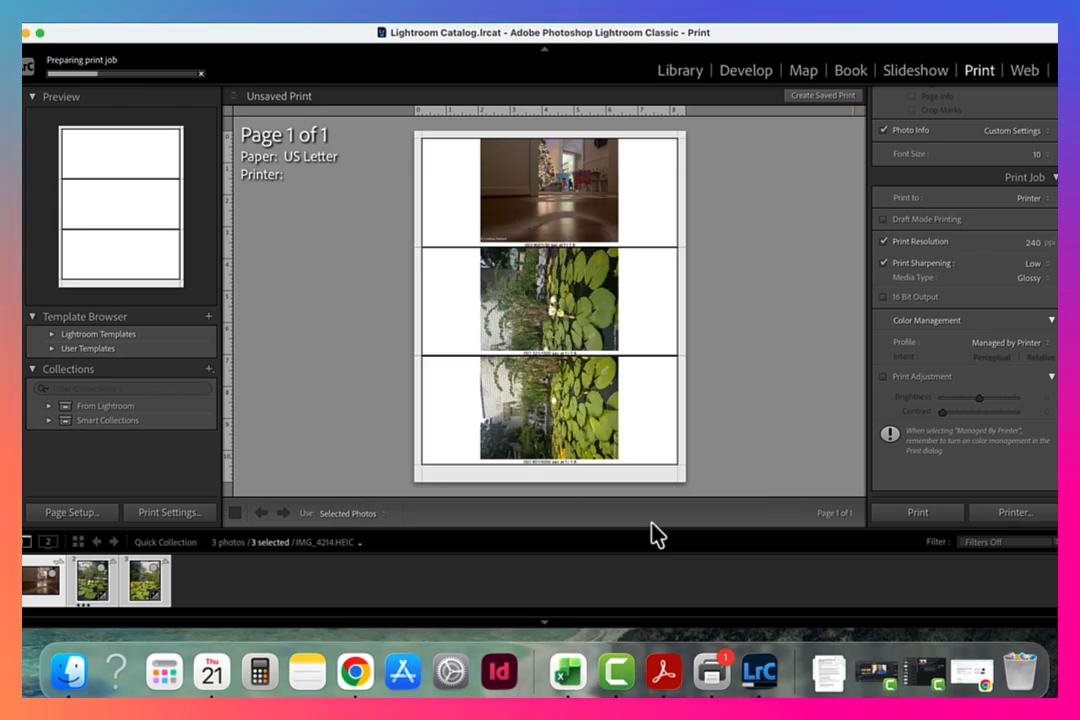
Switch to Finder and preview the exported assignment PDF in the Desktop folder, checking the photos, watermarks and captions, and close the preview.
{"action": "left_click", "coordinate": [72, 673]}
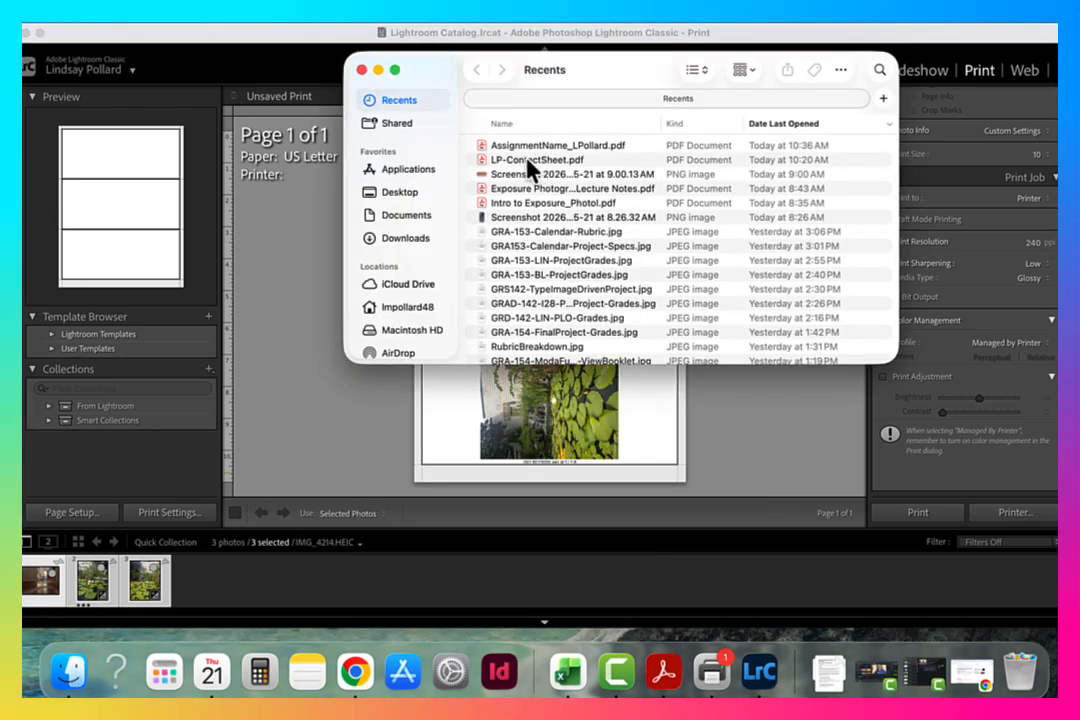
{"action": "left_click", "coordinate": [405, 192]}
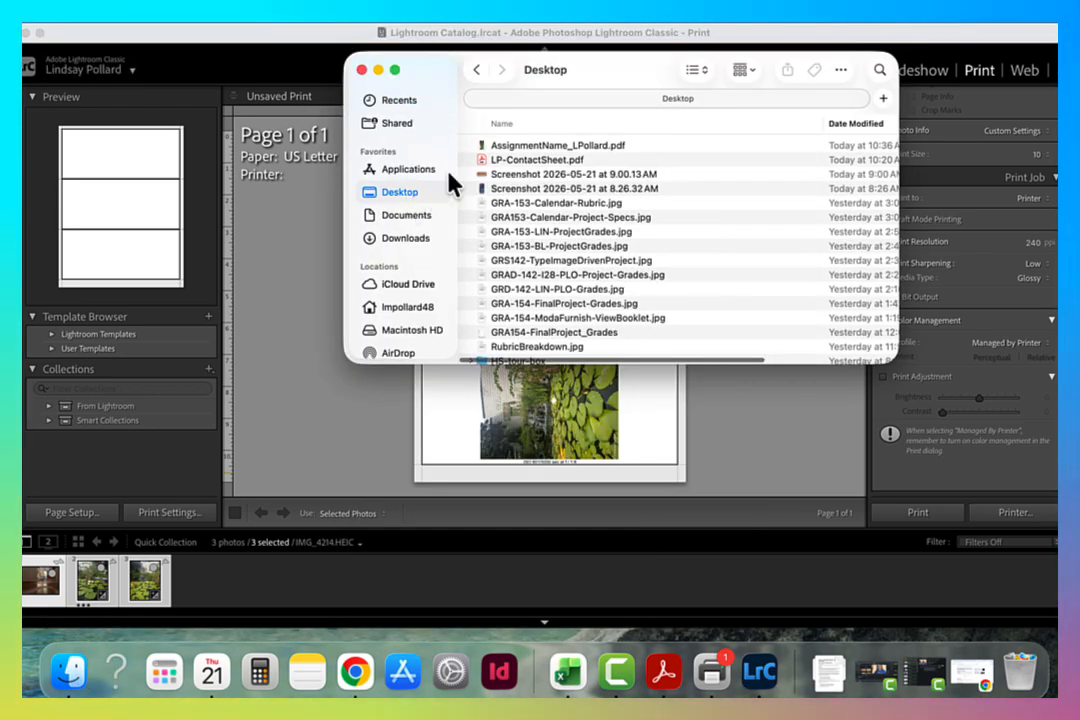
{"action": "left_click", "coordinate": [602, 148]}
{"action": "key", "text": "space"}
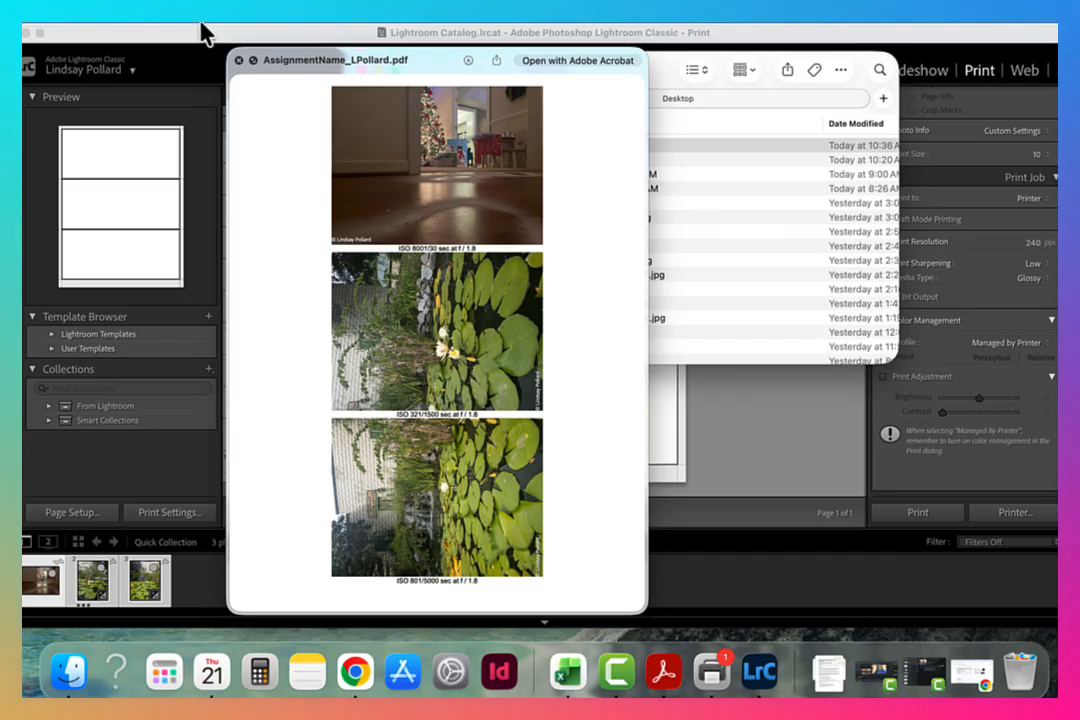
{"action": "left_click", "coordinate": [238, 60]}
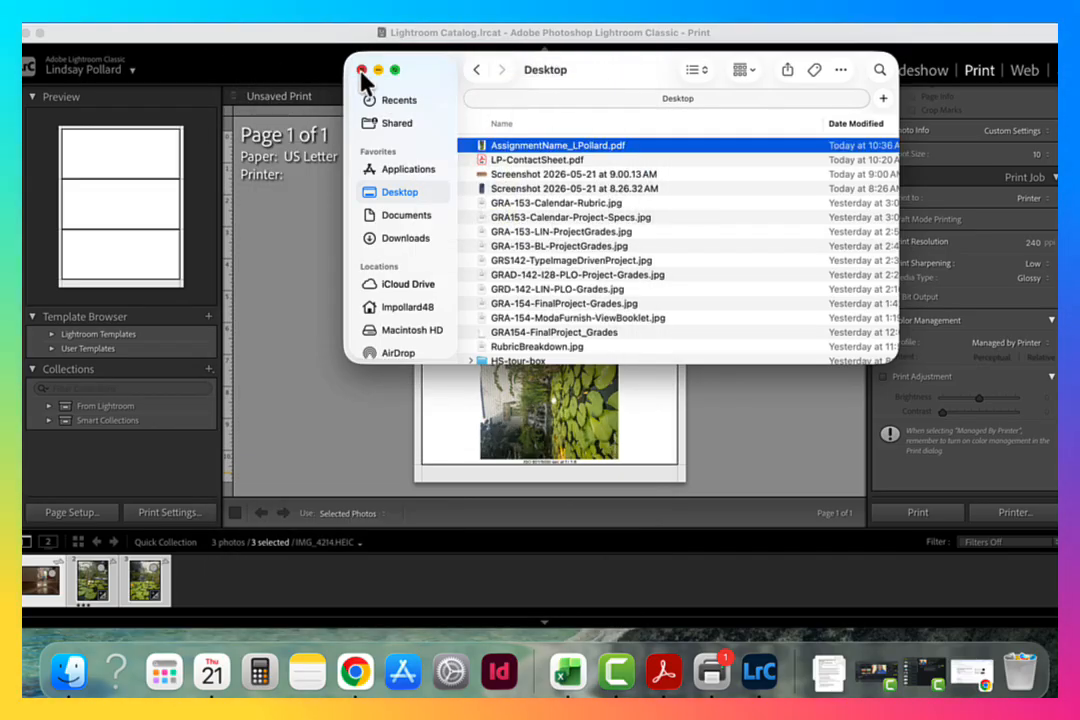